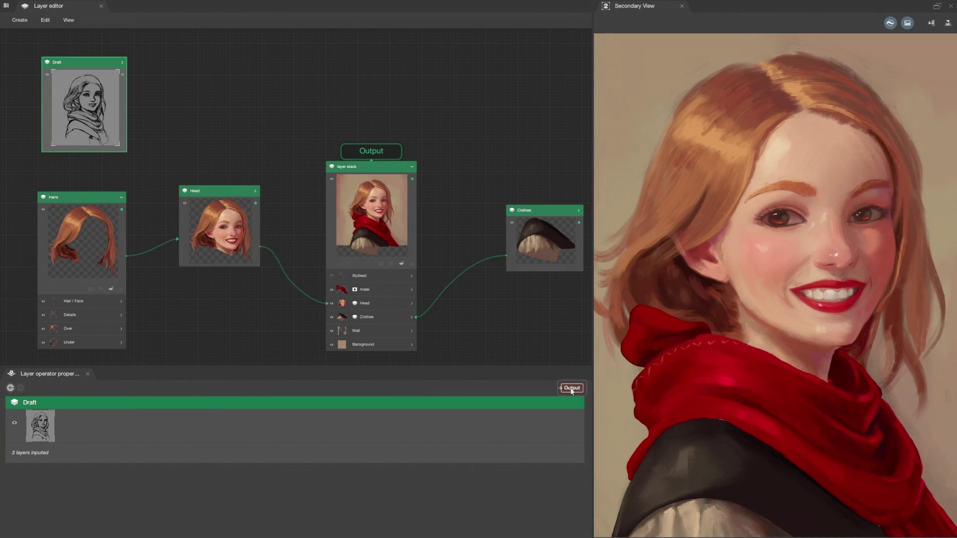
- Expand the Head node and the layer stack node to inspect their contents
{"action": "double_click", "coordinate": [222, 196]}
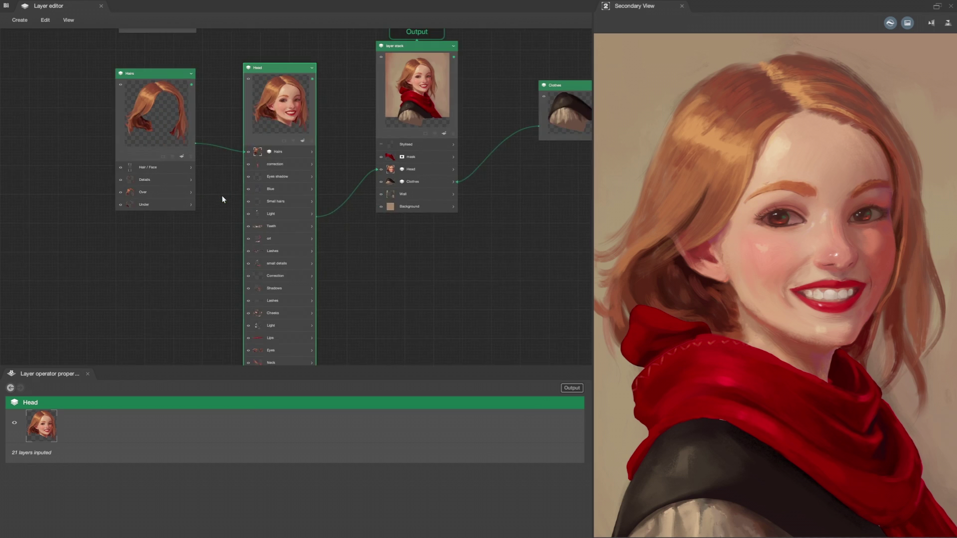
{"action": "double_click", "coordinate": [393, 89]}
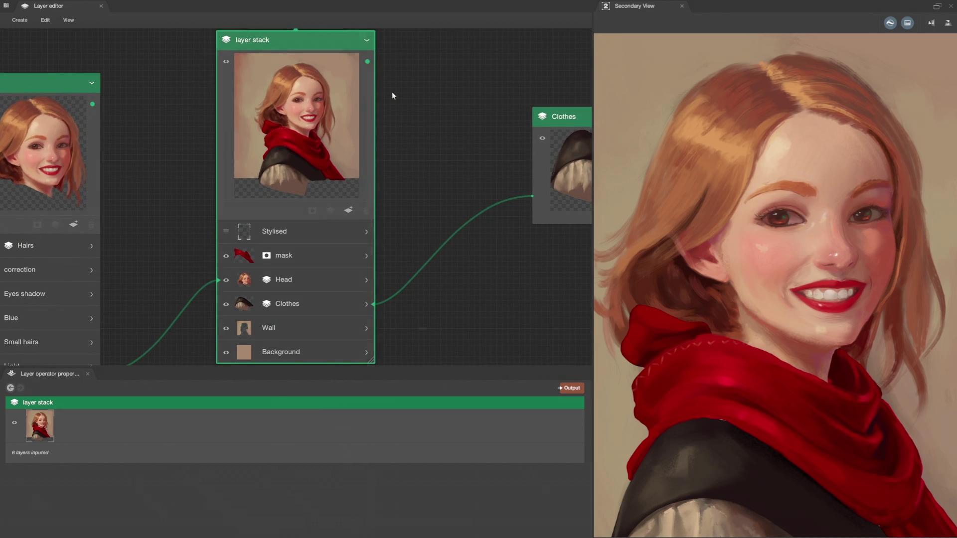
{"action": "scroll", "coordinate": [392, 89], "scroll_direction": "down", "scroll_amount": 5}
- Add a gradient map to the mask, recolour the scarf with a History swatch, then switch documents
{"action": "left_click_drag", "start_coordinate": [474, 247], "coordinate": [491, 300]}
{"action": "left_click_drag", "start_coordinate": [455, 241], "coordinate": [403, 250]}
{"action": "left_click_drag", "start_coordinate": [440, 257], "coordinate": [455, 199]}
{"action": "left_click", "coordinate": [496, 324]}
{"action": "left_click", "coordinate": [274, 494]}
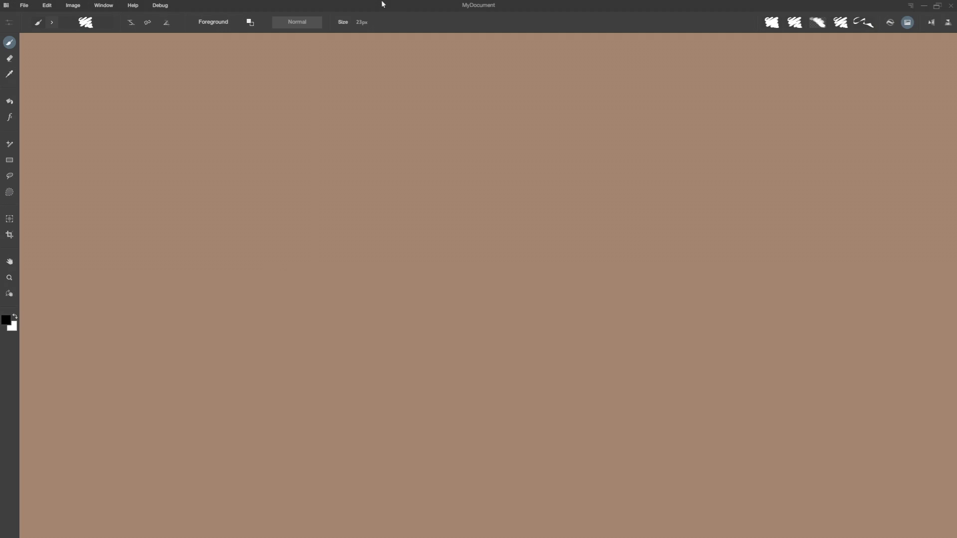
{"action": "key", "text": "ctrl+Left"}
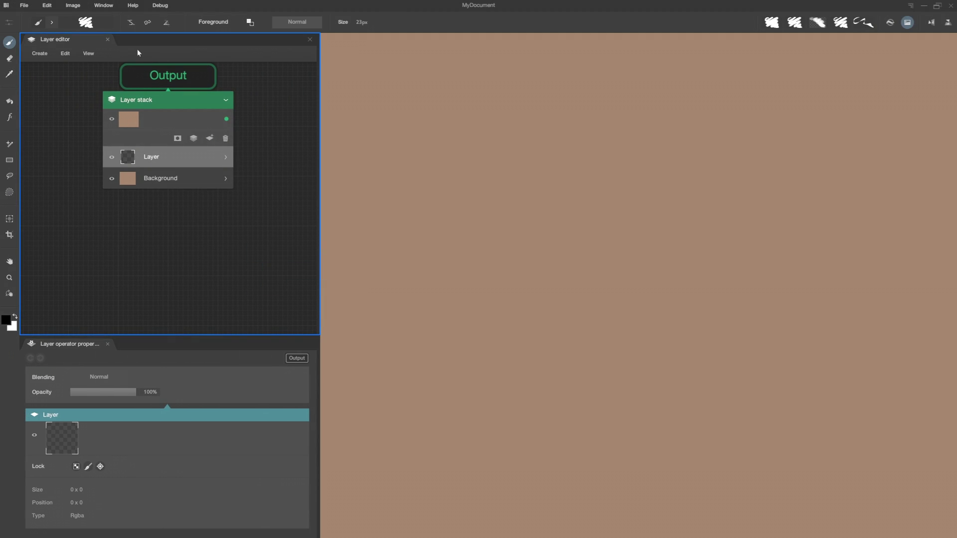
{"action": "left_click", "coordinate": [61, 391]}
{"action": "left_click", "coordinate": [168, 78]}
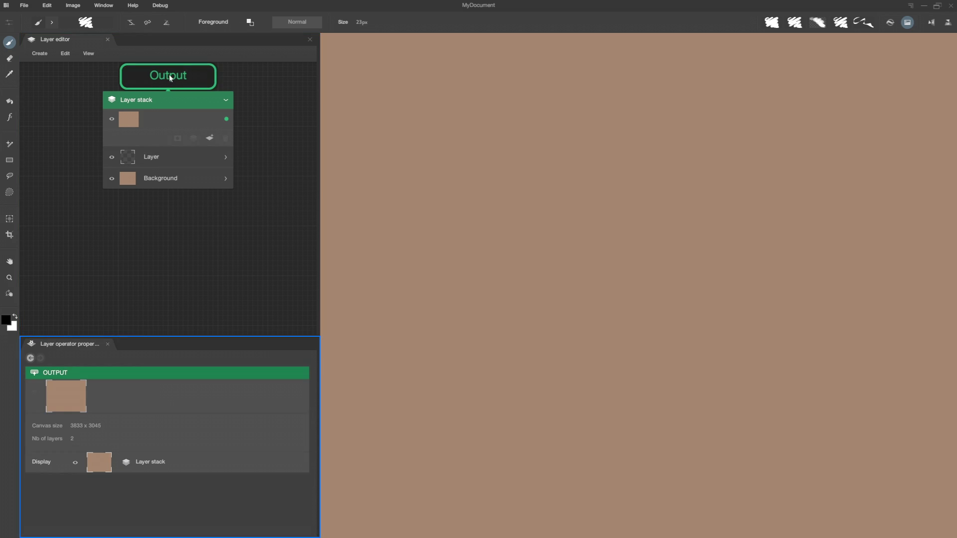
{"action": "left_click", "coordinate": [161, 100]}
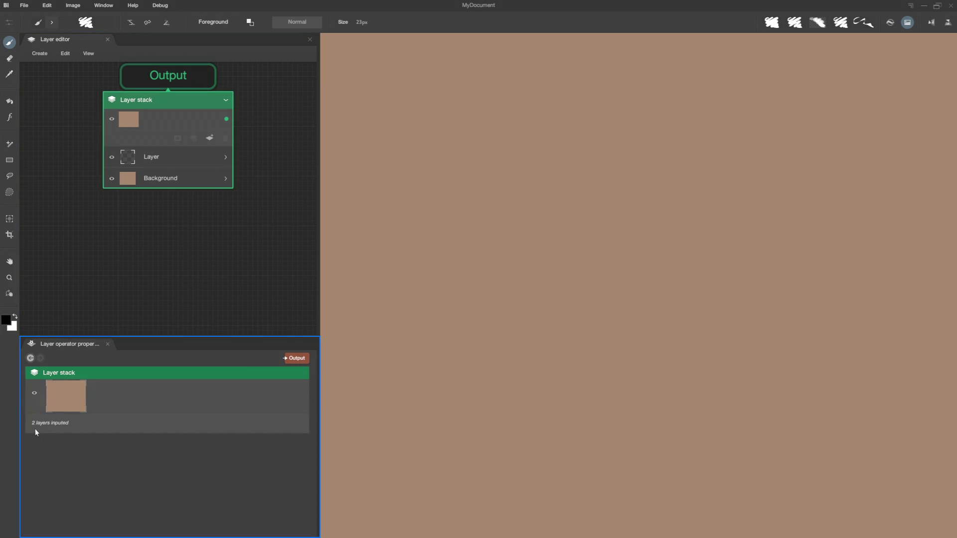
{"action": "left_click", "coordinate": [155, 156]}
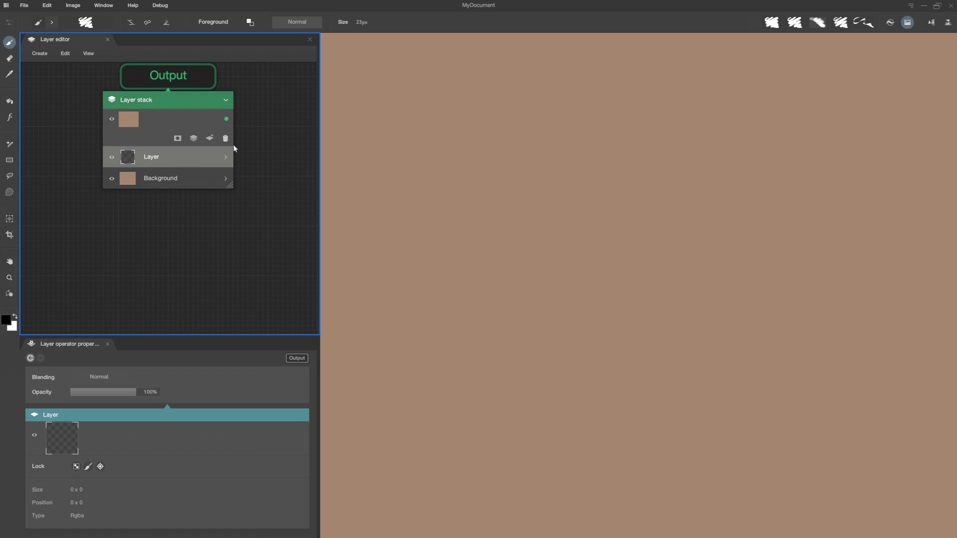
- Pull the Layer out as its own node, paint a looping black stroke, and disconnect it
{"action": "left_click", "coordinate": [226, 156]}
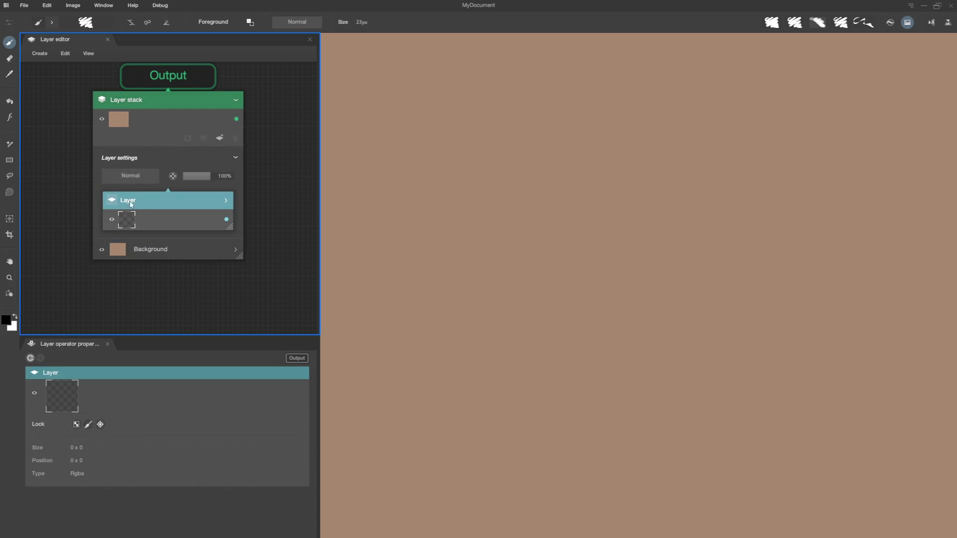
{"action": "left_click_drag", "start_coordinate": [181, 236], "coordinate": [244, 285]}
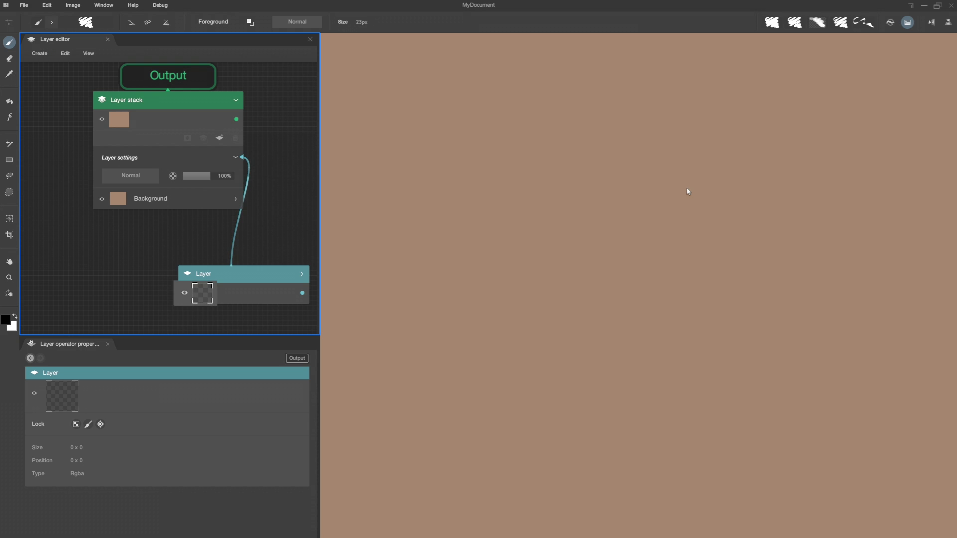
{"action": "mouse_move", "coordinate": [692, 141]}
{"action": "left_mouse_down"}
{"action": "mouse_move", "coordinate": [528, 231]}
{"action": "mouse_move", "coordinate": [634, 309]}
{"action": "mouse_move", "coordinate": [593, 384]}
{"action": "left_mouse_up"}
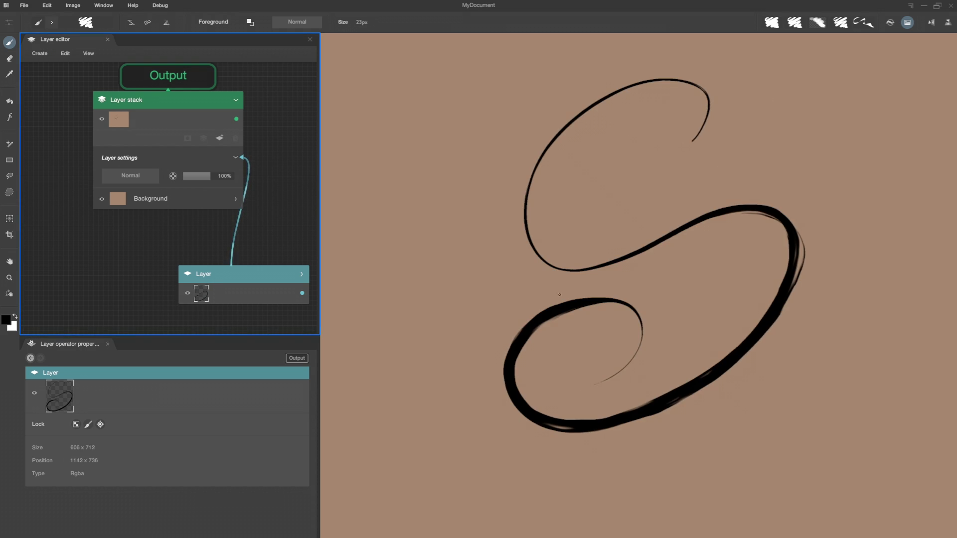
{"action": "key", "text": "Delete"}
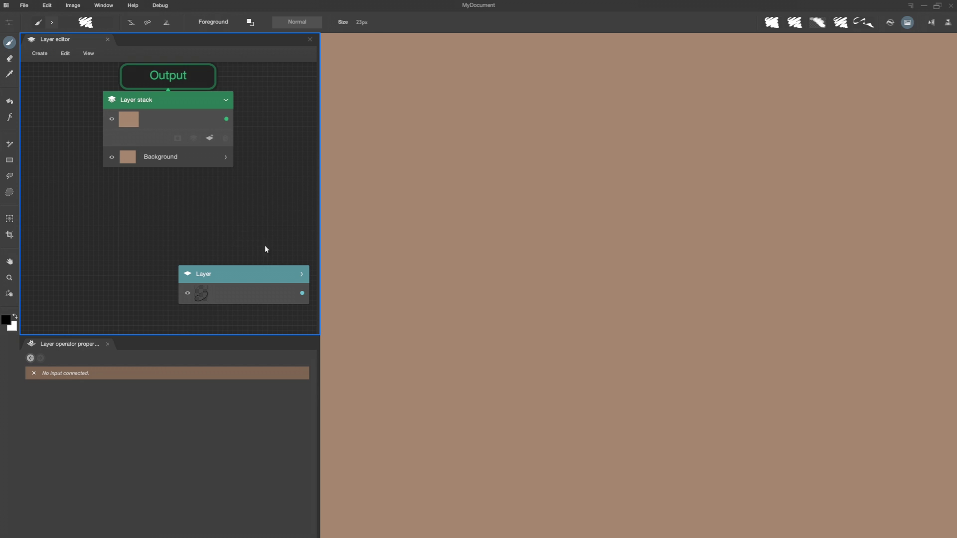
- Reconnect the Layer node to the layer stack and enlarge its thumbnail
{"action": "mouse_move", "coordinate": [237, 275]}
{"action": "left_mouse_down"}
{"action": "mouse_move", "coordinate": [173, 149]}
{"action": "mouse_move", "coordinate": [225, 257]}
{"action": "left_mouse_up"}
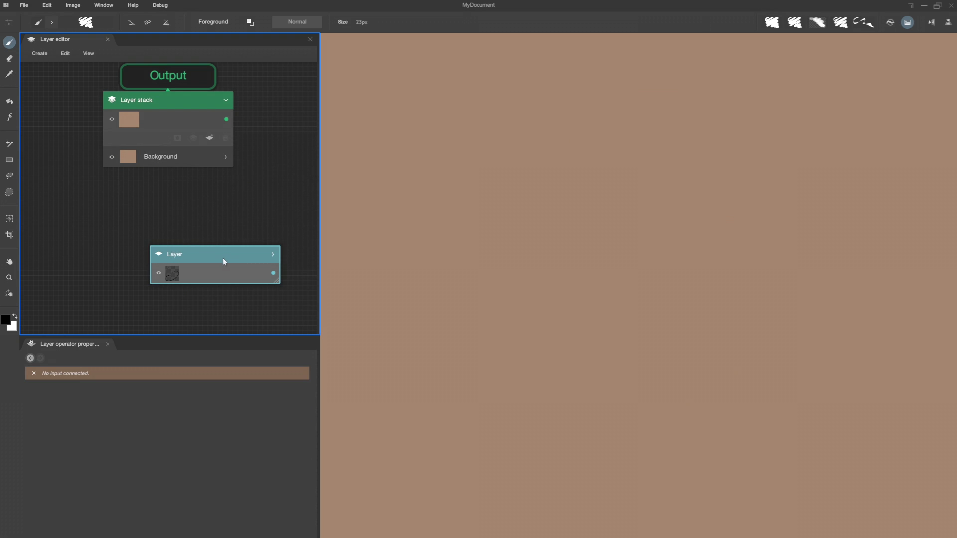
{"action": "mouse_move", "coordinate": [273, 272]}
{"action": "left_mouse_down"}
{"action": "mouse_move", "coordinate": [288, 214]}
{"action": "mouse_move", "coordinate": [250, 145]}
{"action": "mouse_move", "coordinate": [213, 138]}
{"action": "left_mouse_up"}
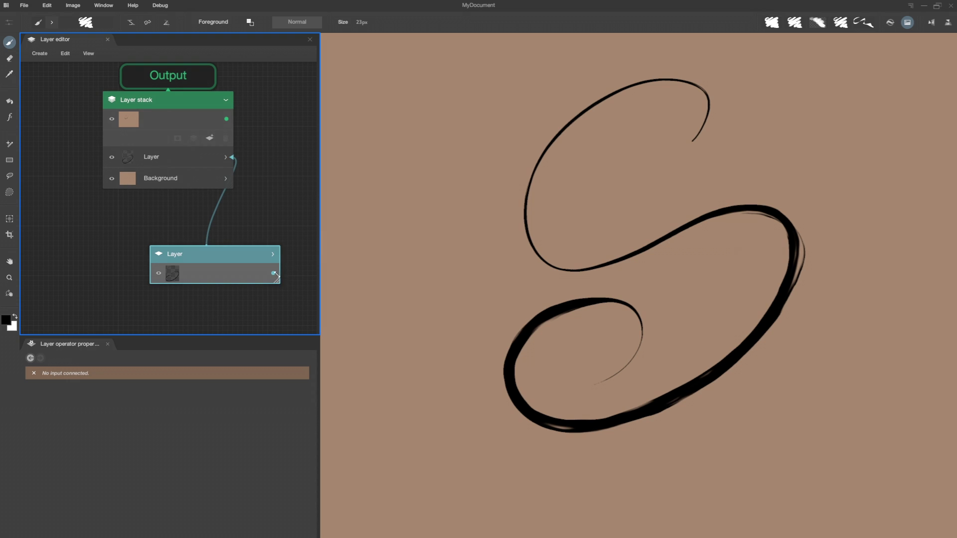
{"action": "left_click_drag", "start_coordinate": [279, 282], "coordinate": [249, 321]}
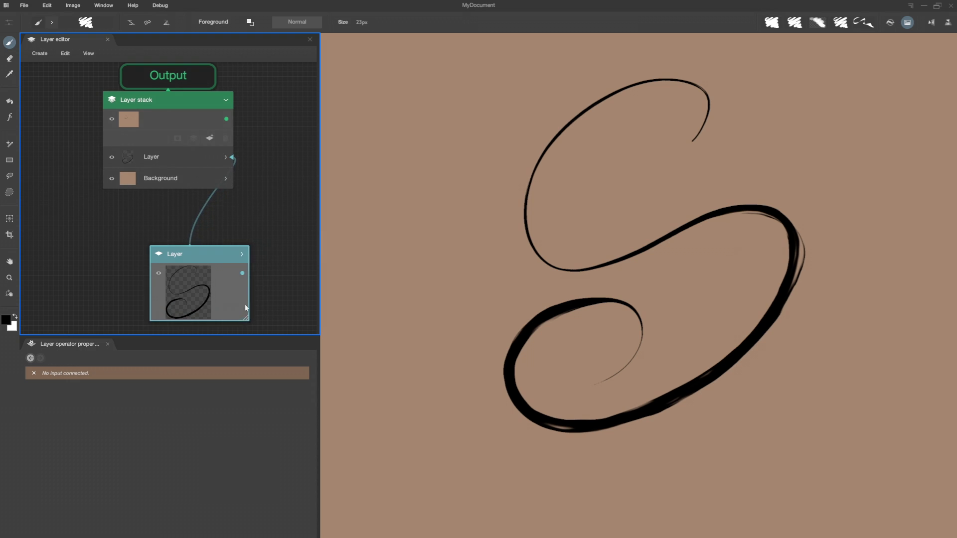
{"action": "left_click_drag", "start_coordinate": [214, 250], "coordinate": [249, 231]}
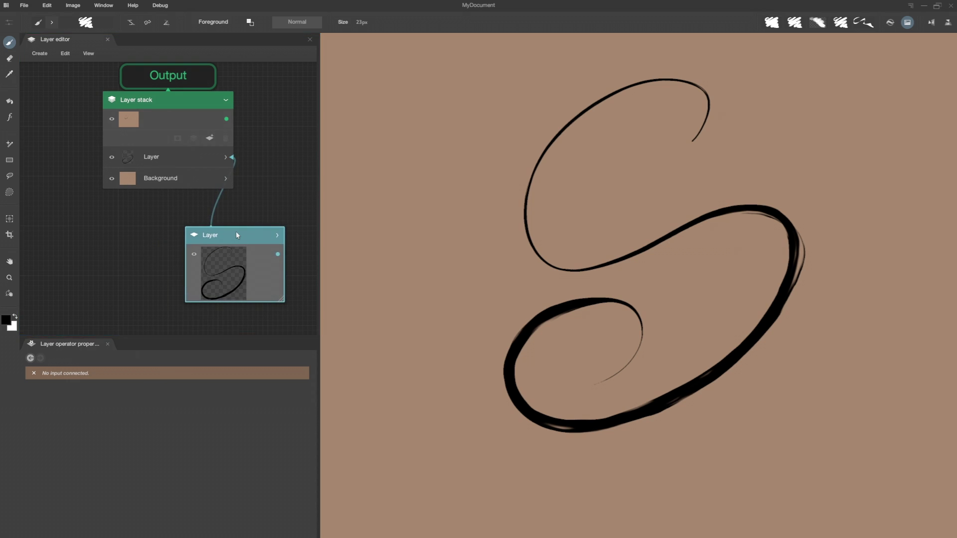
- Inspect the Layer's properties and fade the stroke's opacity, then restore it to full
{"action": "left_click", "coordinate": [251, 271]}
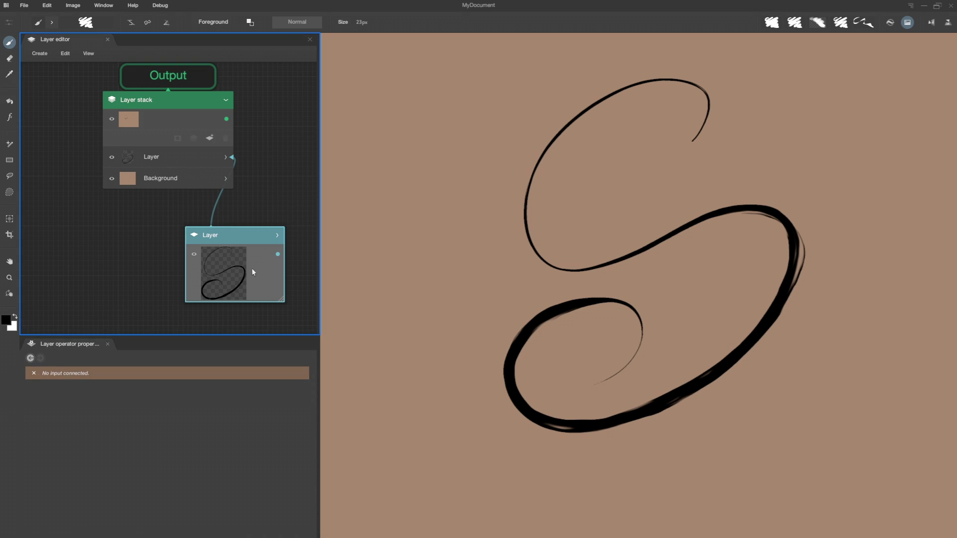
{"action": "left_click", "coordinate": [253, 268]}
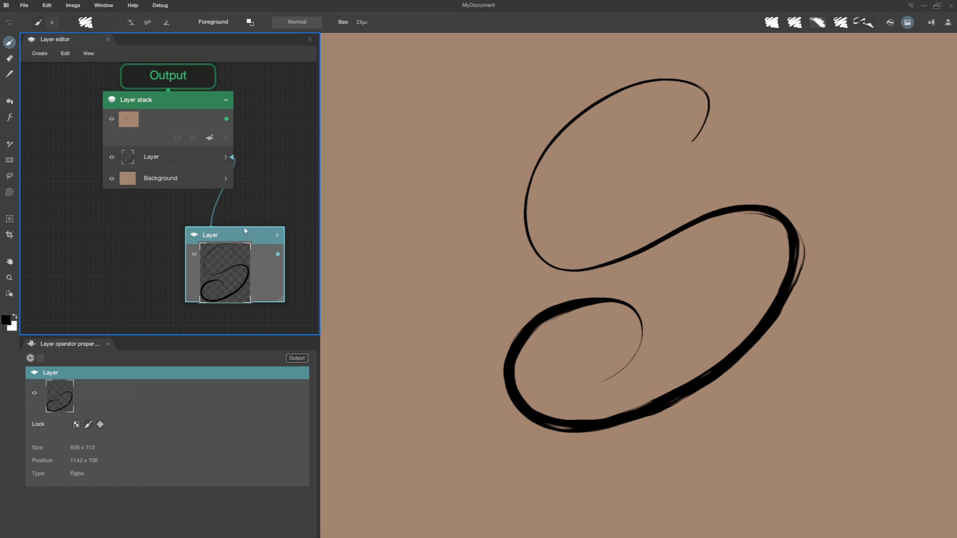
{"action": "left_click", "coordinate": [48, 471]}
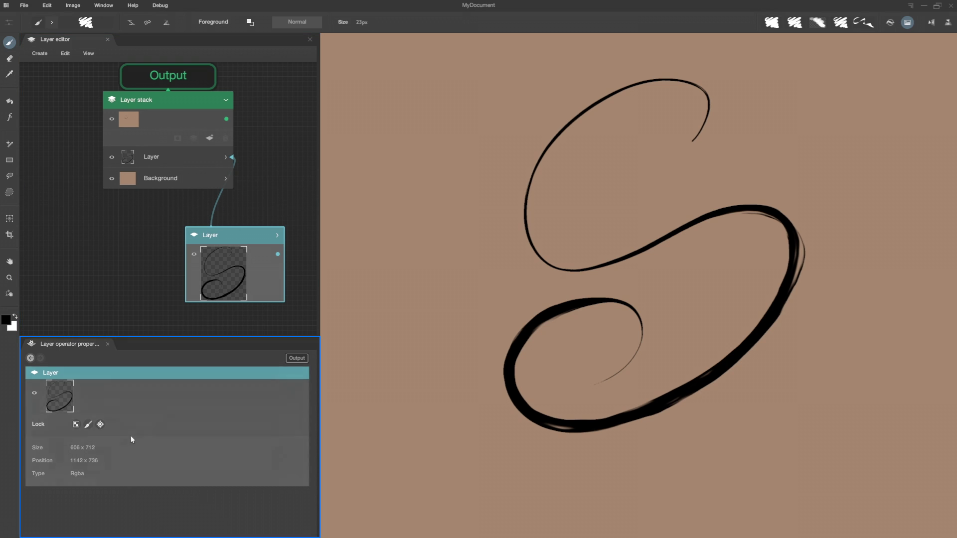
{"action": "left_click", "coordinate": [317, 247]}
{"action": "left_click", "coordinate": [181, 154]}
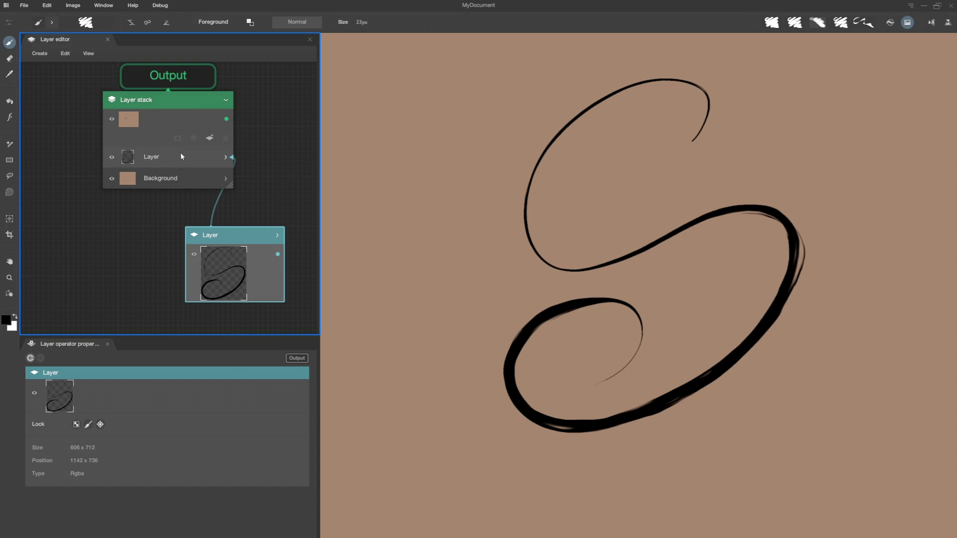
{"action": "mouse_move", "coordinate": [111, 392]}
{"action": "left_mouse_down"}
{"action": "mouse_move", "coordinate": [130, 393]}
{"action": "mouse_move", "coordinate": [75, 392]}
{"action": "mouse_move", "coordinate": [139, 393]}
{"action": "left_mouse_up"}
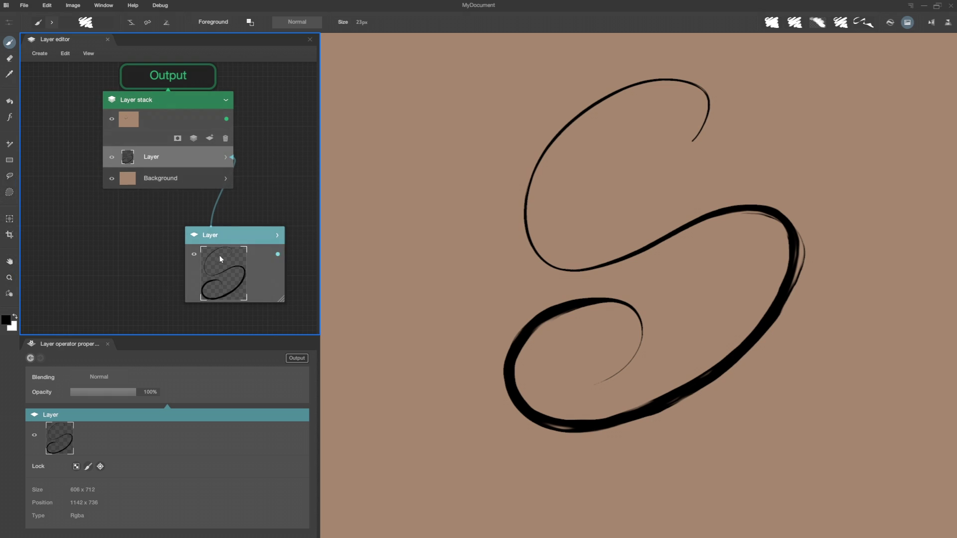
- Drag a new connection out of the Layer node to bring up the node-type list
{"action": "left_click", "coordinate": [240, 232]}
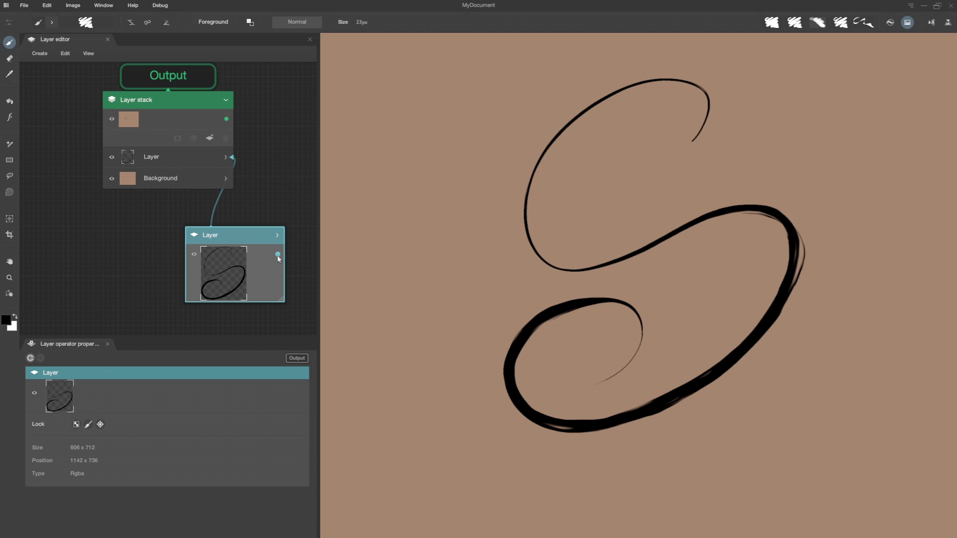
{"action": "left_click", "coordinate": [294, 260]}
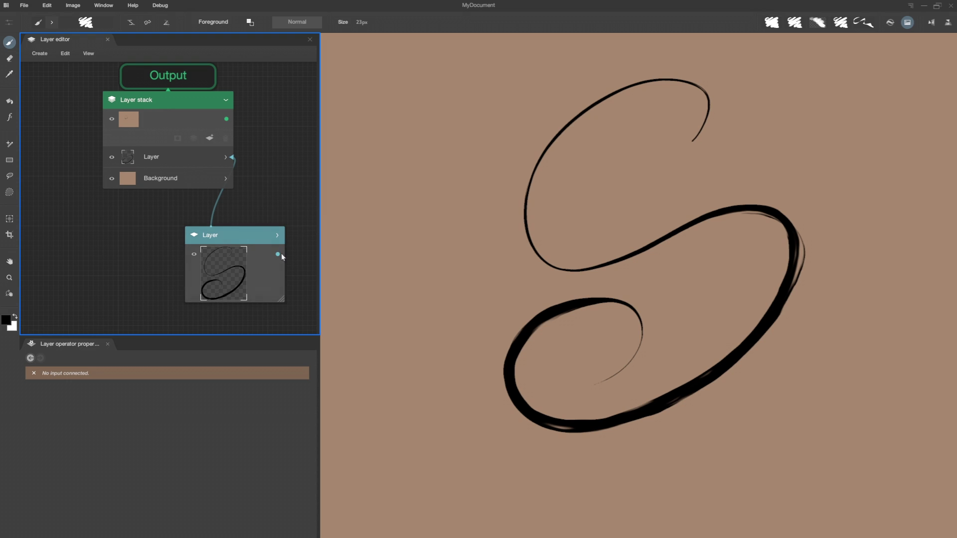
{"action": "left_click_drag", "start_coordinate": [278, 255], "coordinate": [83, 236]}
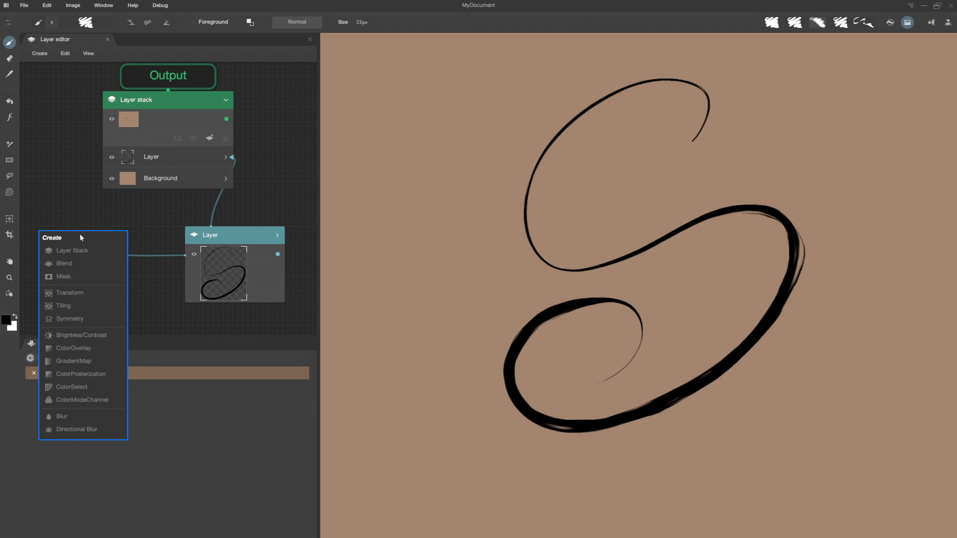
- Add a Layer-fed Transform node to the stack and offset its S copy down-left
{"action": "left_click", "coordinate": [80, 293]}
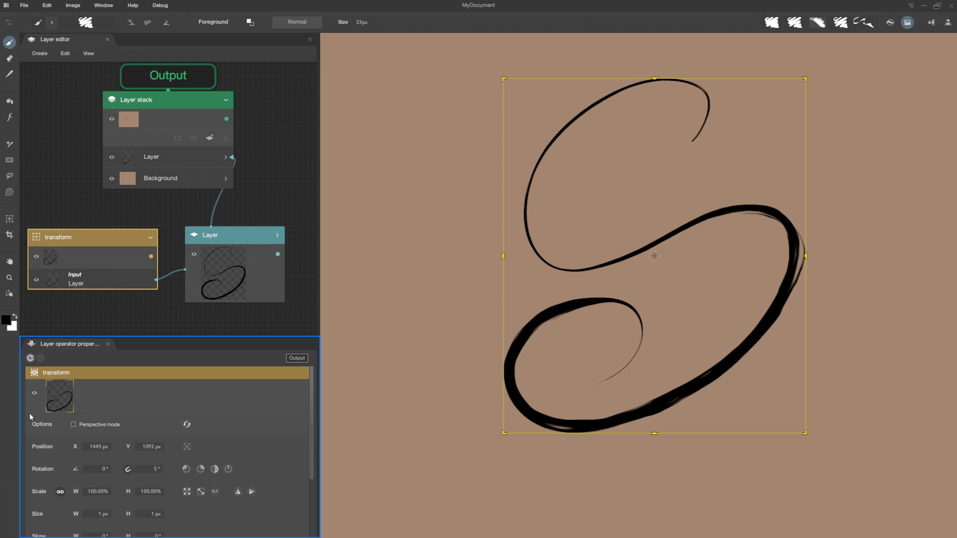
{"action": "left_click_drag", "start_coordinate": [151, 256], "coordinate": [161, 176]}
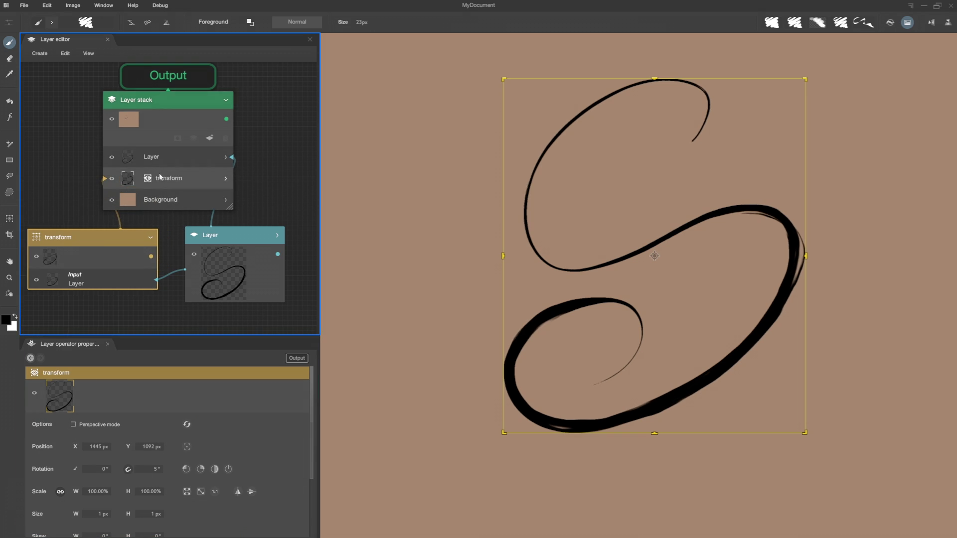
{"action": "left_click_drag", "start_coordinate": [543, 297], "coordinate": [529, 307]}
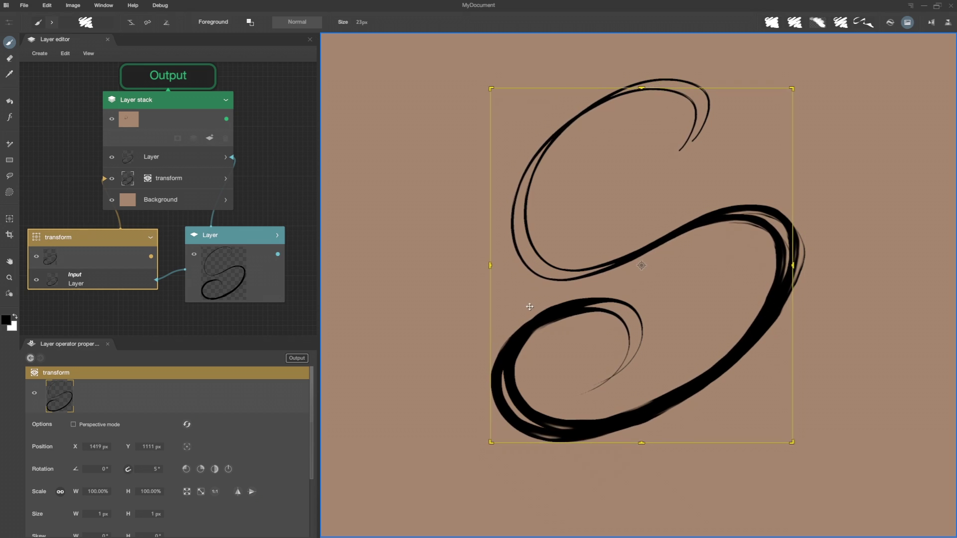
- Paint three small circles on the Layer and delete the transform's wire into the stack
{"action": "left_click", "coordinate": [237, 238]}
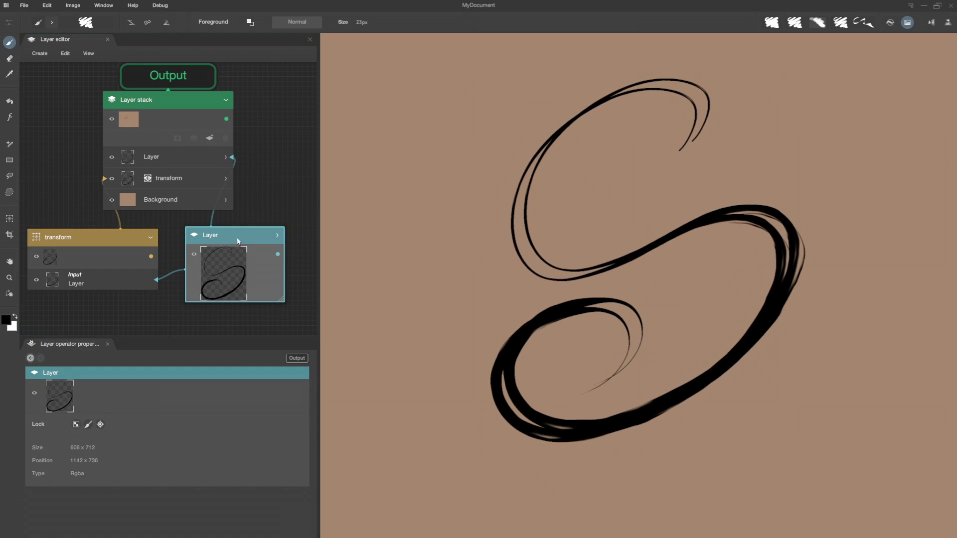
{"action": "mouse_move", "coordinate": [611, 167]}
{"action": "left_mouse_down"}
{"action": "mouse_move", "coordinate": [619, 179]}
{"action": "mouse_move", "coordinate": [606, 192]}
{"action": "left_mouse_up"}
{"action": "mouse_move", "coordinate": [479, 137]}
{"action": "left_mouse_down"}
{"action": "mouse_move", "coordinate": [449, 165]}
{"action": "mouse_move", "coordinate": [488, 150]}
{"action": "left_mouse_up"}
{"action": "mouse_move", "coordinate": [683, 282]}
{"action": "left_mouse_down"}
{"action": "mouse_move", "coordinate": [658, 319]}
{"action": "mouse_move", "coordinate": [676, 286]}
{"action": "left_mouse_up"}
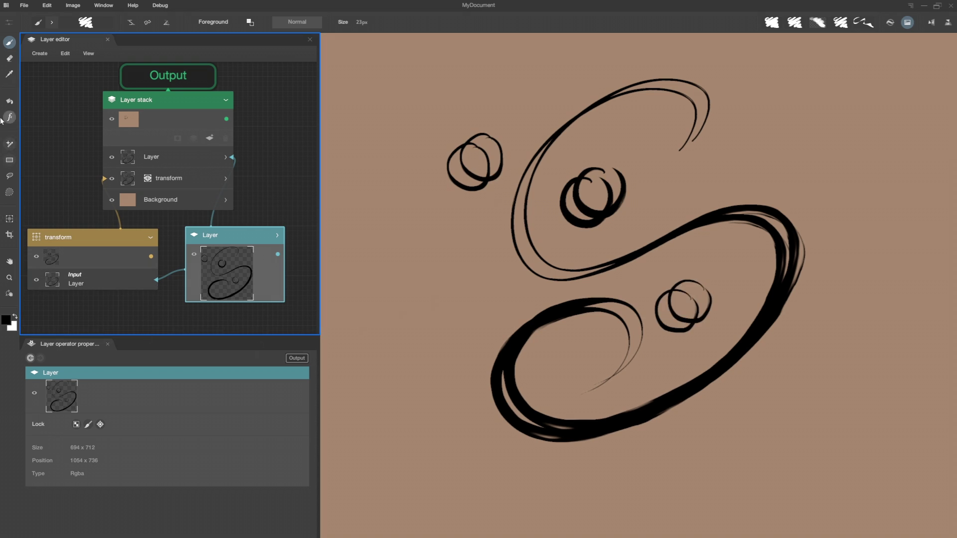
{"action": "left_click", "coordinate": [120, 222]}
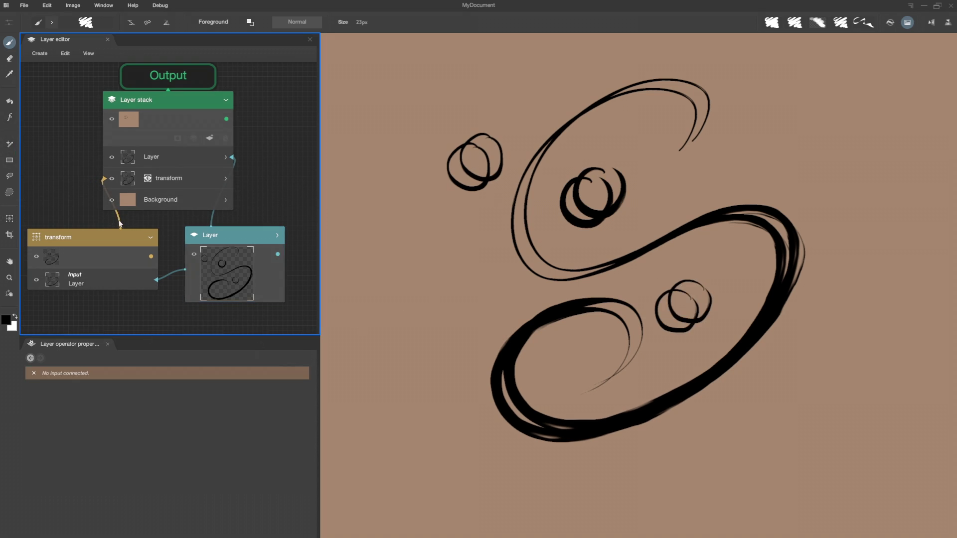
{"action": "key", "text": "Delete"}
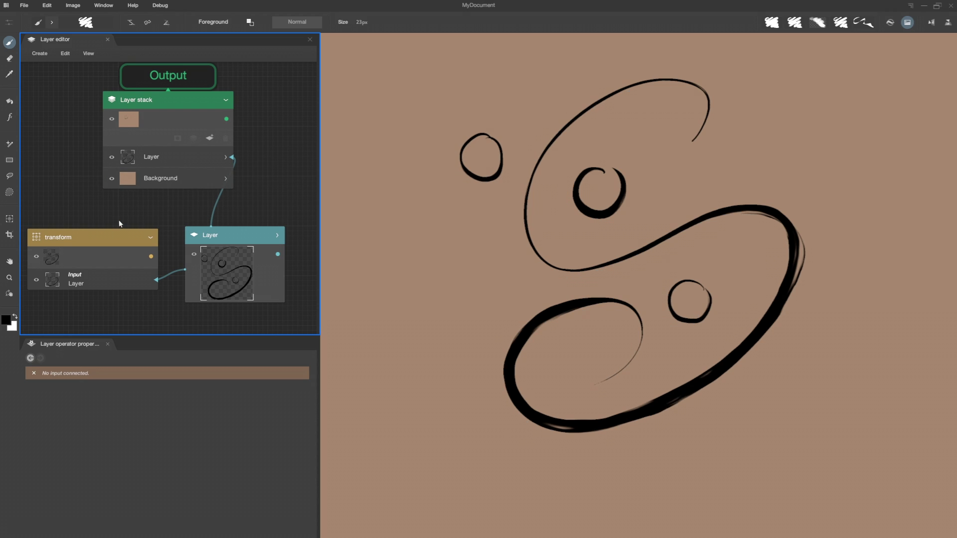
- Insert a Blur of the transform between Layer and Background and skew the shadow copy
{"action": "left_click_drag", "start_coordinate": [151, 258], "coordinate": [52, 174]}
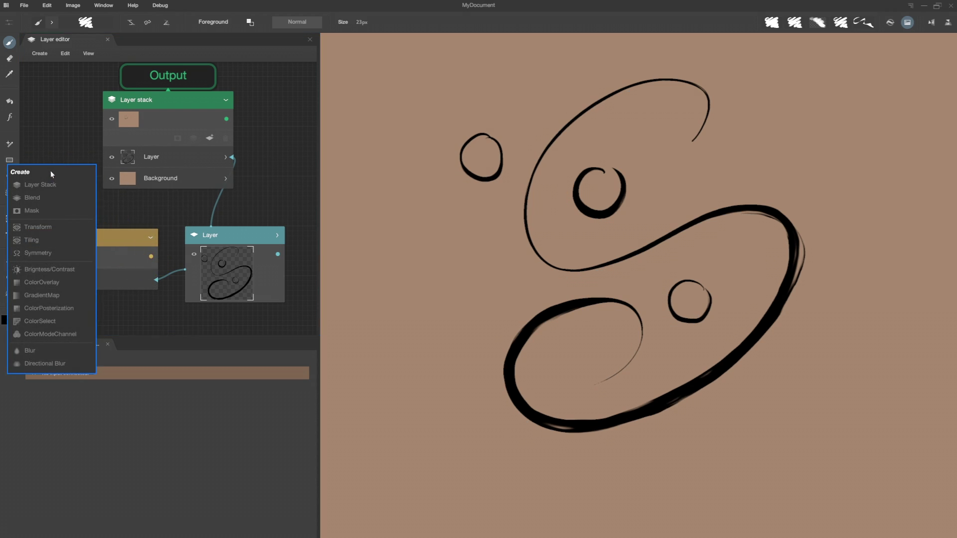
{"action": "left_click", "coordinate": [40, 351]}
{"action": "left_click_drag", "start_coordinate": [110, 179], "coordinate": [145, 159]}
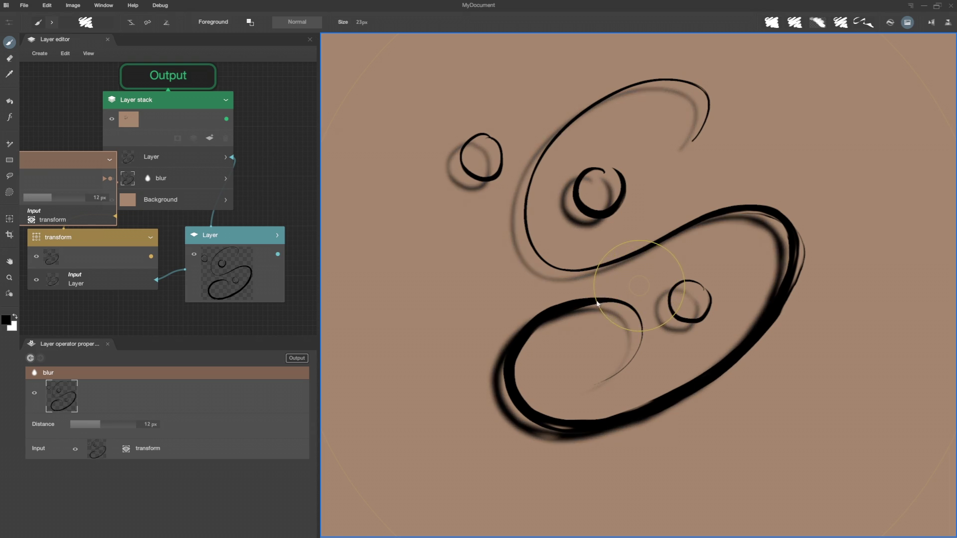
{"action": "left_click_drag", "start_coordinate": [102, 238], "coordinate": [104, 250]}
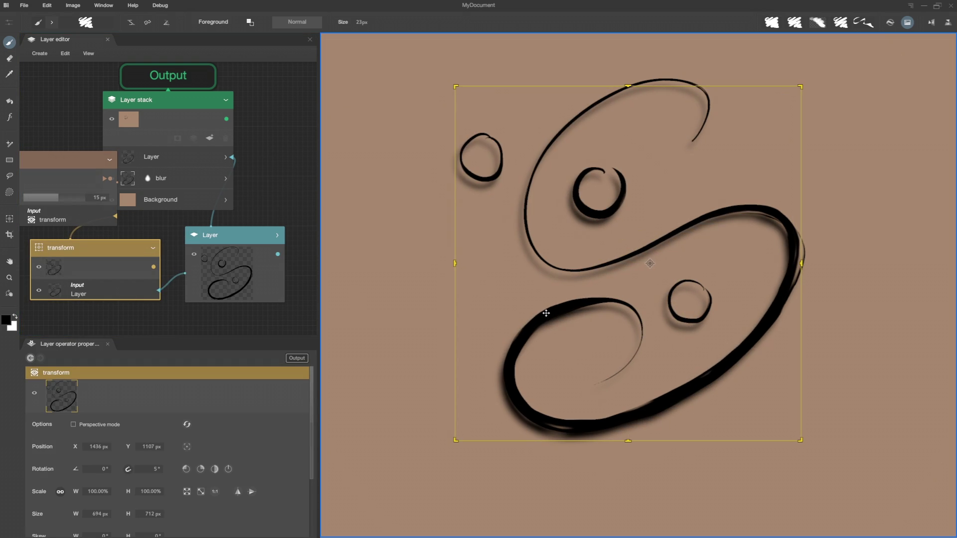
{"action": "left_click_drag", "start_coordinate": [793, 442], "coordinate": [819, 459]}
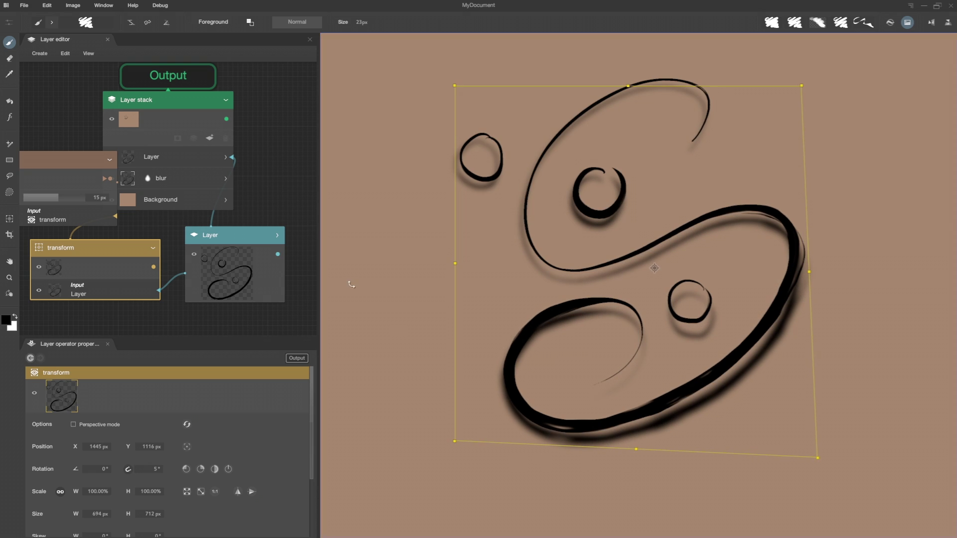
- Paint three more small circles on the Layer
{"action": "left_click", "coordinate": [243, 265]}
{"action": "mouse_move", "coordinate": [667, 173]}
{"action": "left_mouse_down"}
{"action": "mouse_move", "coordinate": [651, 186]}
{"action": "mouse_move", "coordinate": [669, 171]}
{"action": "left_mouse_up"}
{"action": "left_click_drag", "start_coordinate": [510, 93], "coordinate": [512, 96]}
{"action": "left_click_drag", "start_coordinate": [497, 224], "coordinate": [500, 228]}
- Fold the transform into the blur's input and move the blur node below the stack
{"action": "left_click_drag", "start_coordinate": [97, 250], "coordinate": [75, 220]}
{"action": "key", "text": "Delete"}
{"action": "left_click_drag", "start_coordinate": [79, 158], "coordinate": [117, 241]}
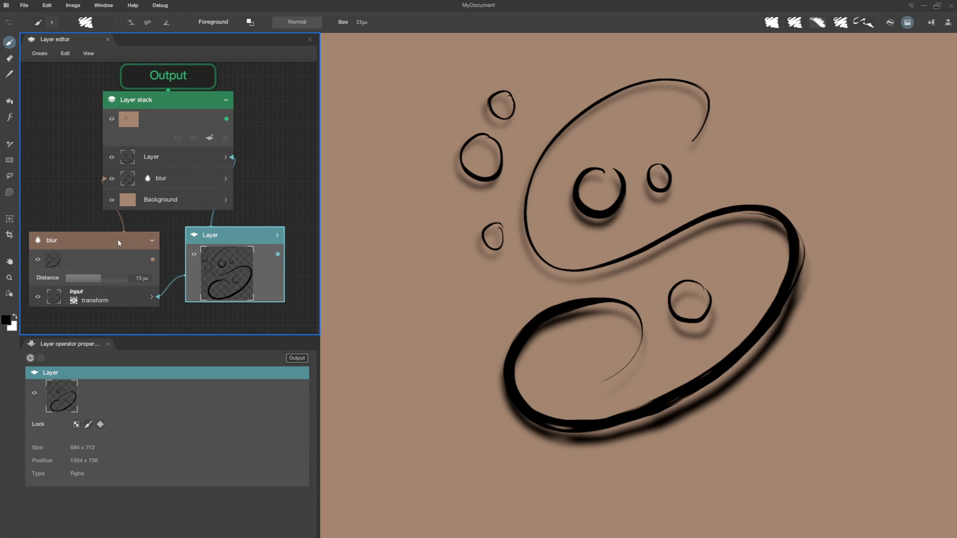
{"action": "left_click", "coordinate": [99, 301]}
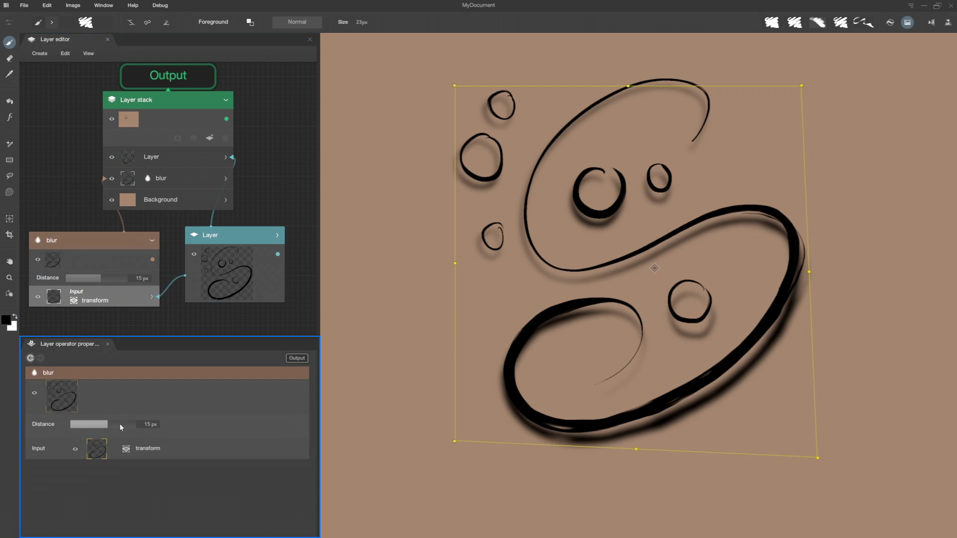
{"action": "left_click", "coordinate": [144, 448]}
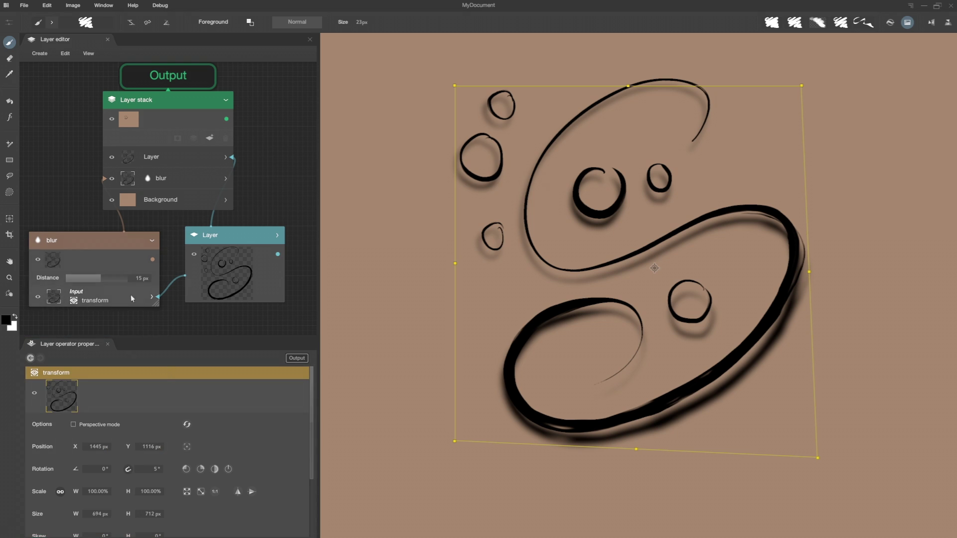
- Fill the five small circles with blue on the Layer
{"action": "left_click", "coordinate": [244, 247]}
{"action": "left_click_drag", "start_coordinate": [590, 187], "coordinate": [604, 197]}
{"action": "left_click", "coordinate": [659, 179]}
{"action": "left_click_drag", "start_coordinate": [686, 301], "coordinate": [693, 312]}
{"action": "left_click", "coordinate": [495, 236]}
{"action": "left_click_drag", "start_coordinate": [487, 156], "coordinate": [480, 166]}
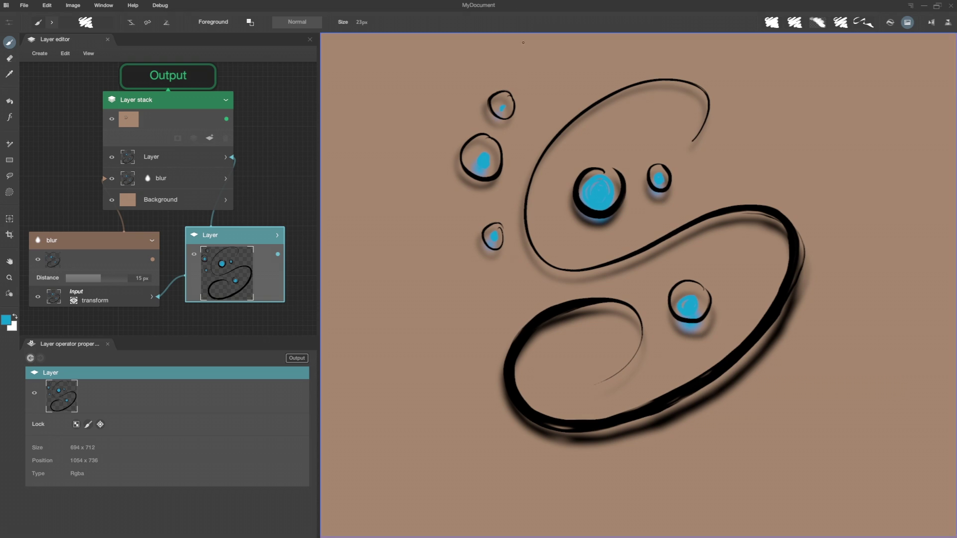
- Delete the blur node and rename the Layer node to Drawing
{"action": "double_click", "coordinate": [102, 241]}
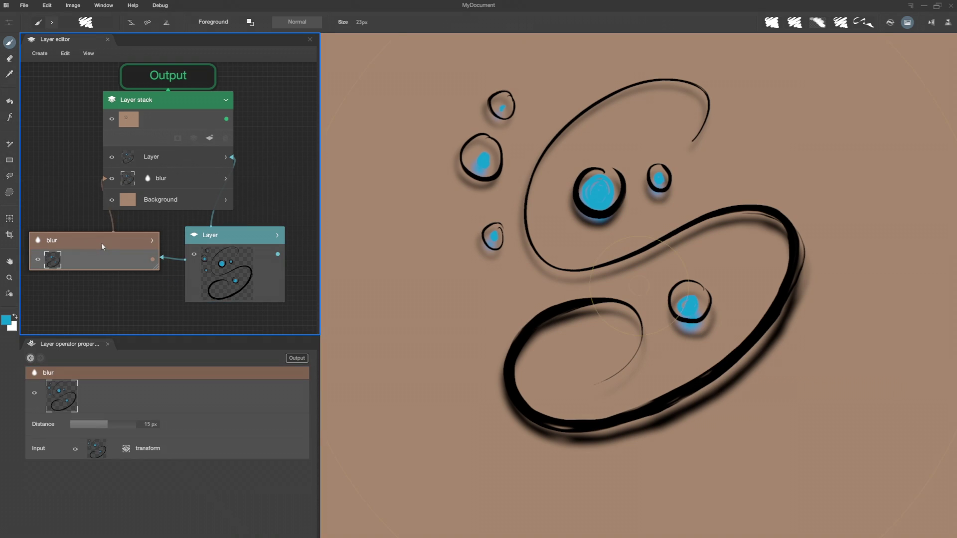
{"action": "key", "text": "Delete"}
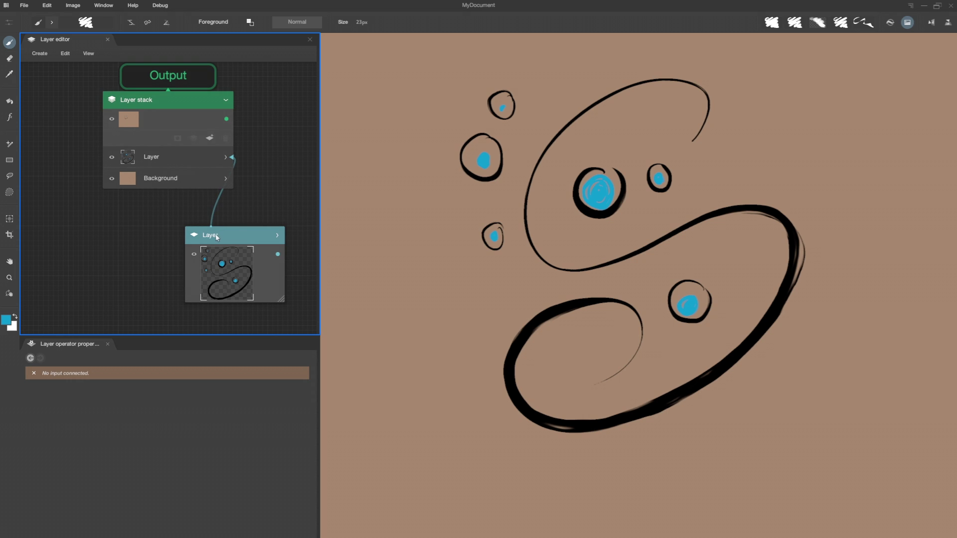
{"action": "type", "text": "Drawing"}
{"action": "key", "text": "Return"}
- Move the Drawing node into the layer stack directly above Background
{"action": "mouse_move", "coordinate": [234, 241]}
{"action": "left_mouse_down"}
{"action": "mouse_move", "coordinate": [255, 203]}
{"action": "mouse_move", "coordinate": [230, 150]}
{"action": "mouse_move", "coordinate": [215, 150]}
{"action": "left_mouse_up"}
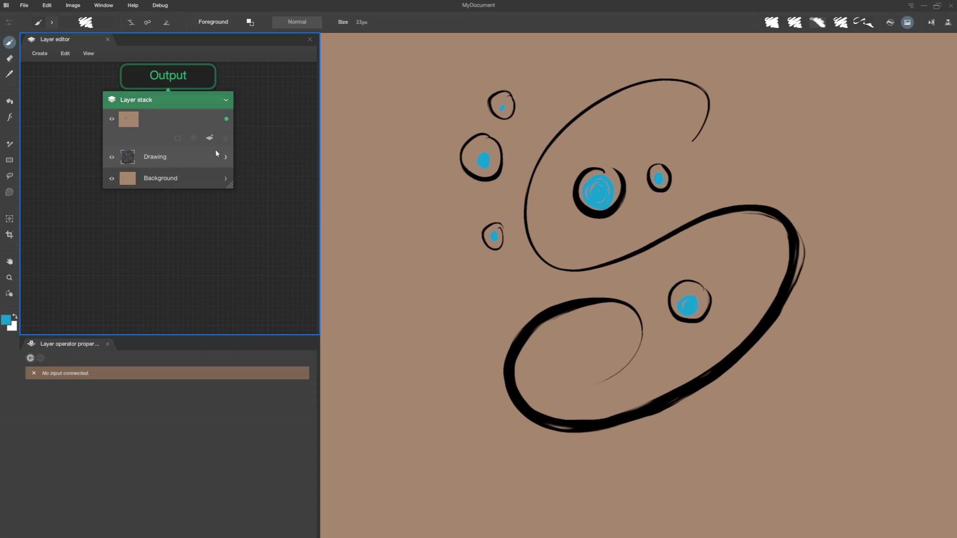
{"action": "left_click", "coordinate": [153, 158]}
{"action": "key", "text": "Delete"}
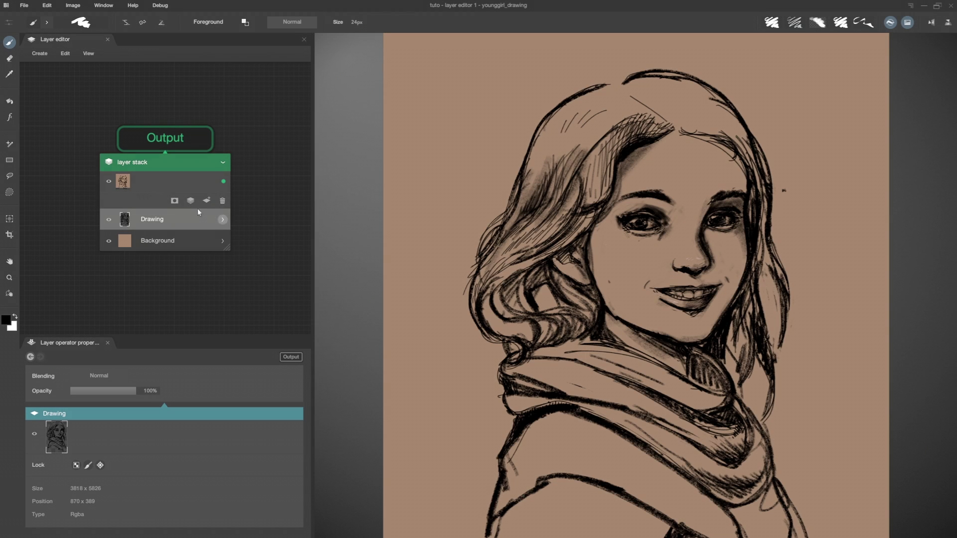
- Add a new layer named Stylised and fade the Drawing layer to about 25% opacity
{"action": "left_click", "coordinate": [207, 201]}
{"action": "double_click", "coordinate": [151, 219]}
{"action": "type", "text": "Stylised"}
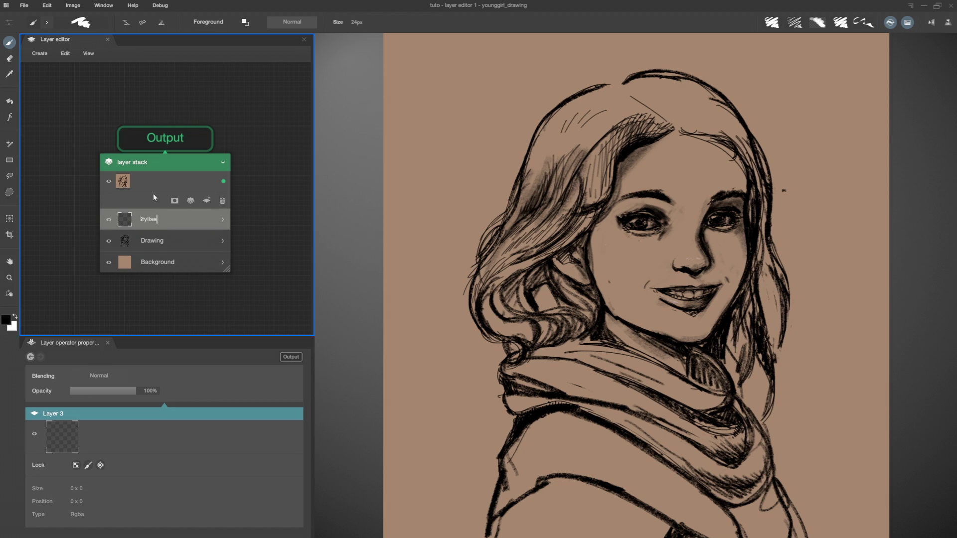
{"action": "key", "text": "Return"}
{"action": "left_click", "coordinate": [159, 242]}
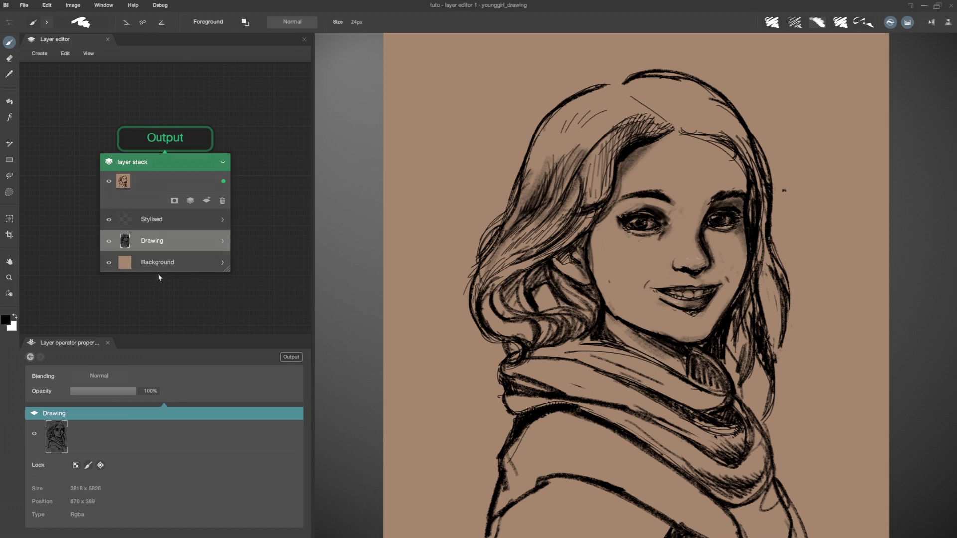
{"action": "left_click_drag", "start_coordinate": [125, 391], "coordinate": [88, 394]}
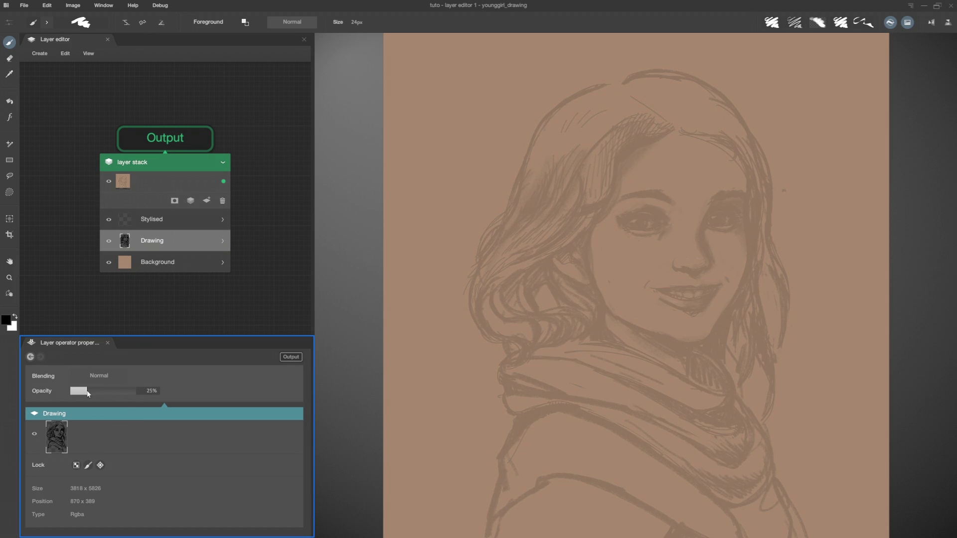
{"action": "left_click", "coordinate": [169, 222]}
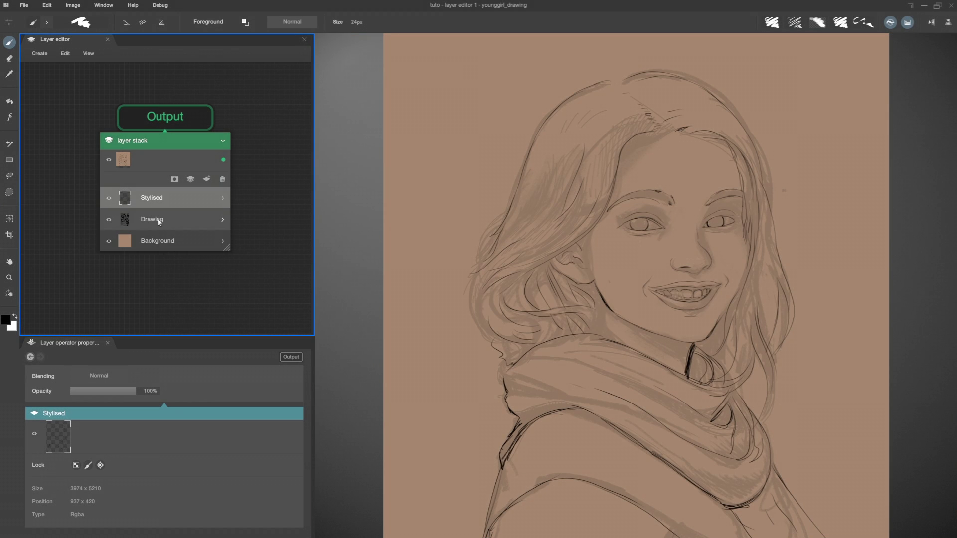
- Pull the Drawing layer out into its own node, enlarge it and move it lower
{"action": "mouse_move", "coordinate": [159, 221]}
{"action": "left_mouse_down"}
{"action": "mouse_move", "coordinate": [53, 202]}
{"action": "mouse_move", "coordinate": [94, 313]}
{"action": "mouse_move", "coordinate": [131, 277]}
{"action": "mouse_move", "coordinate": [83, 278]}
{"action": "left_mouse_up"}
{"action": "left_click_drag", "start_coordinate": [153, 304], "coordinate": [84, 332]}
{"action": "left_click_drag", "start_coordinate": [65, 281], "coordinate": [66, 317]}
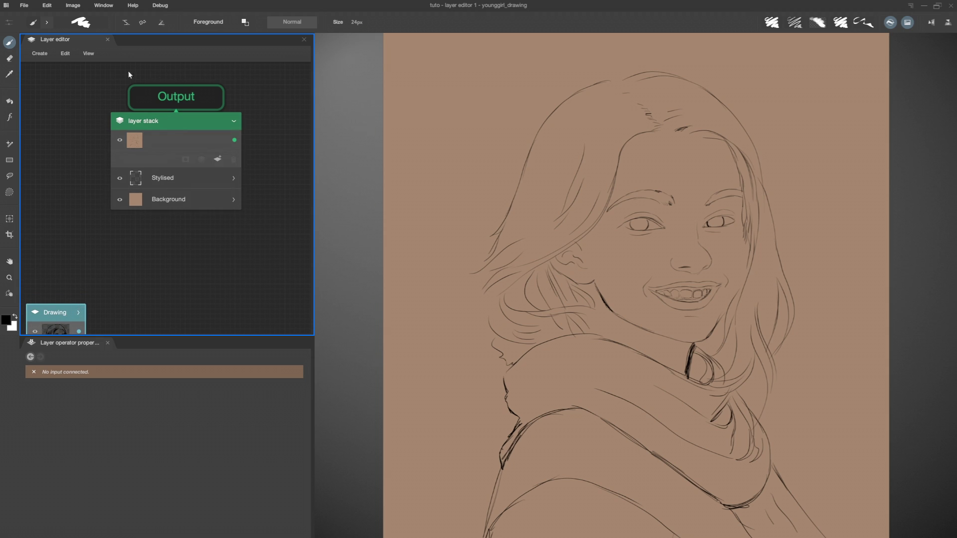
- Reset the node graph to 100% zoom and select the Stylised layer
{"action": "left_click_drag", "start_coordinate": [76, 76], "coordinate": [281, 229]}
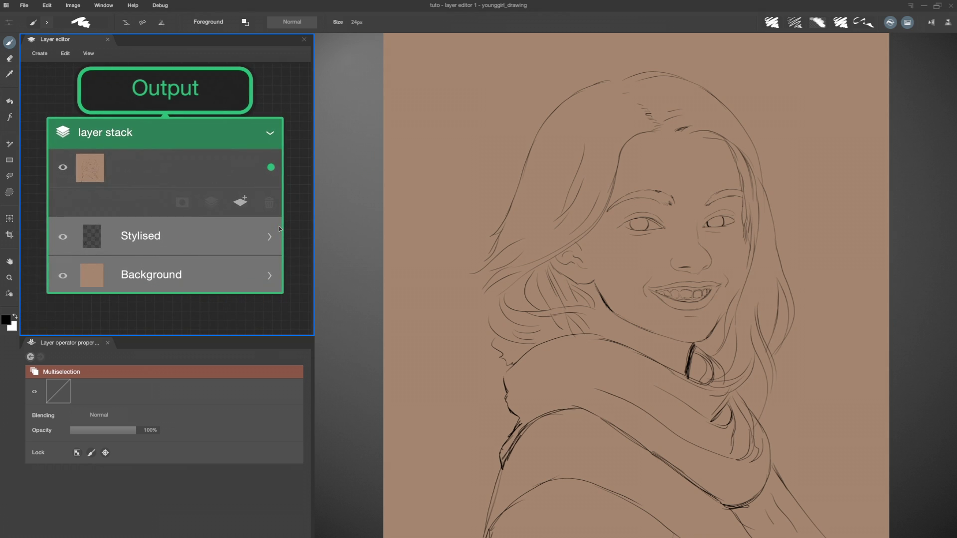
{"action": "key", "text": "ctrl+KP_1"}
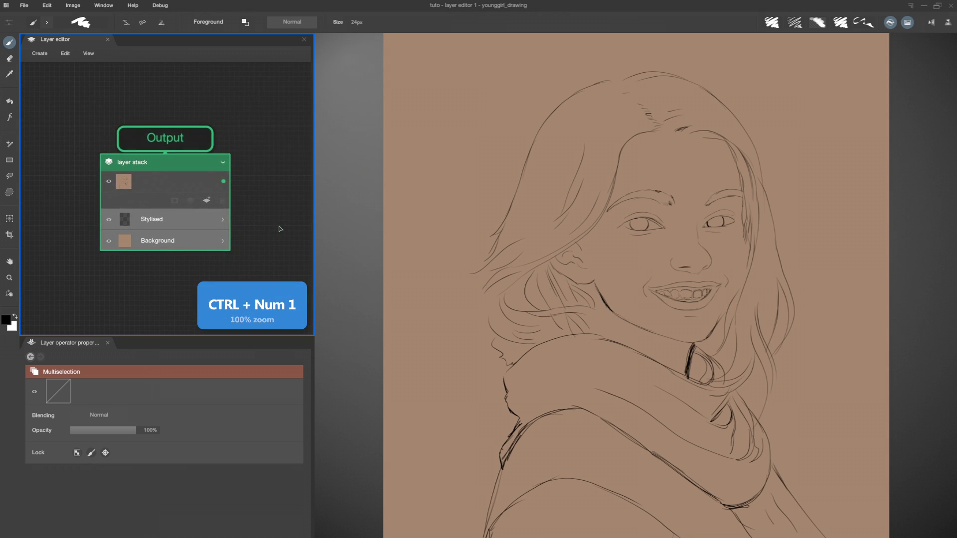
{"action": "left_click", "coordinate": [278, 226]}
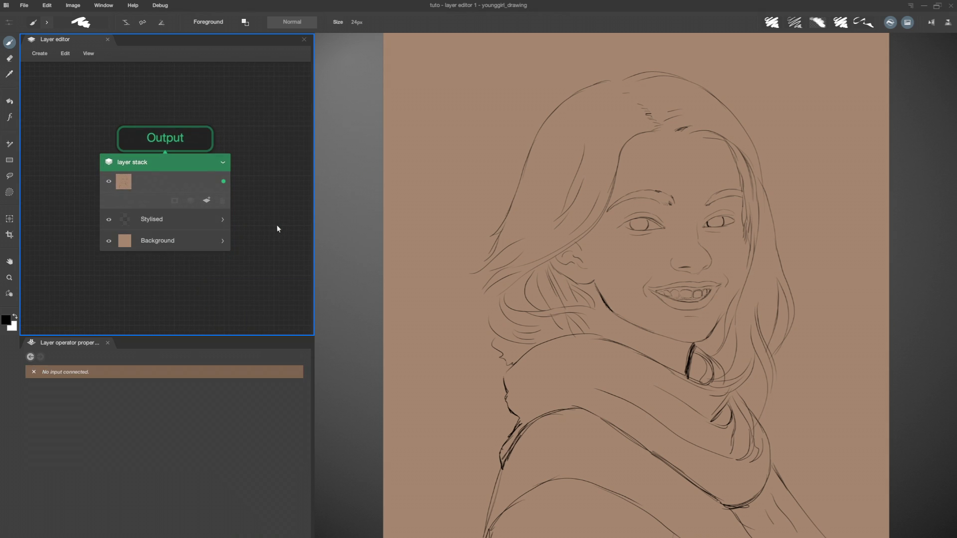
{"action": "left_click", "coordinate": [188, 224]}
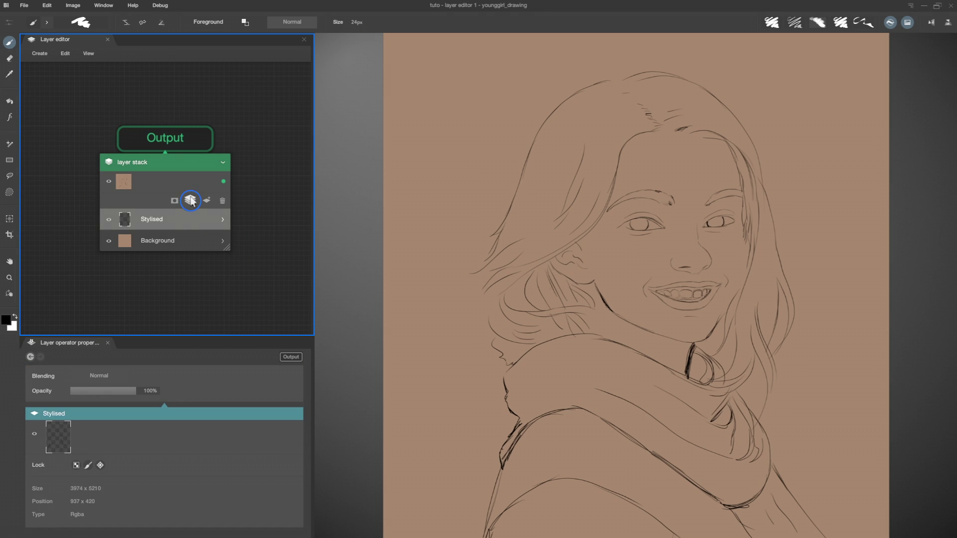
- Create a new layer stack node from the graph's create list
{"action": "left_click", "coordinate": [178, 285]}
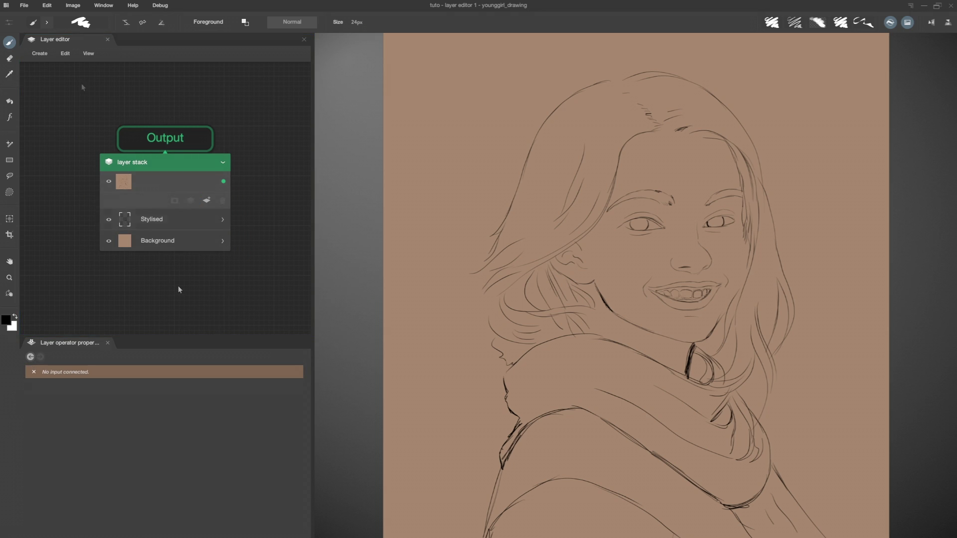
{"action": "left_click", "coordinate": [38, 52]}
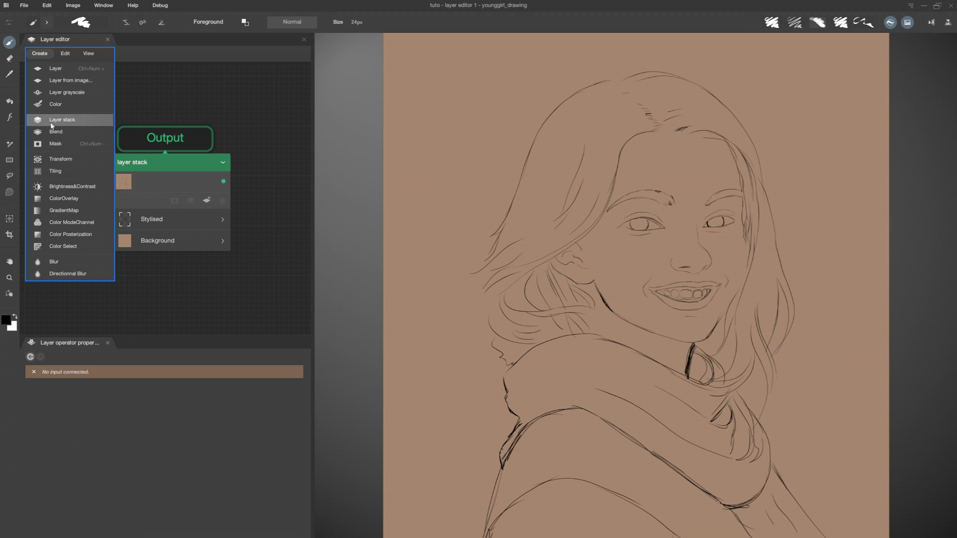
{"action": "left_click", "coordinate": [225, 299]}
{"action": "right_click", "coordinate": [142, 272]}
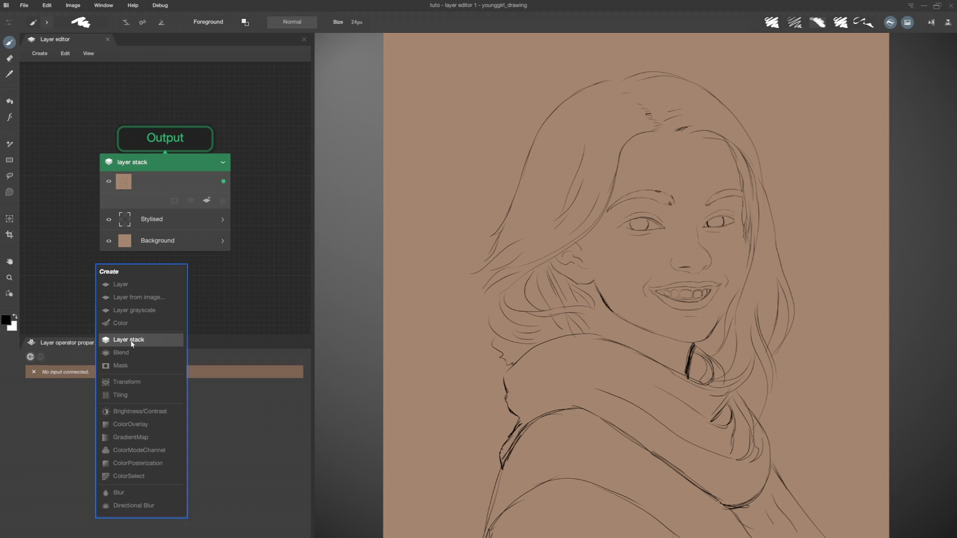
{"action": "left_click", "coordinate": [131, 340]}
- Name the new node Head, enlarge it, and place it at the upper left by the stack
{"action": "left_click_drag", "start_coordinate": [133, 260], "coordinate": [181, 279]}
{"action": "double_click", "coordinate": [146, 280]}
{"action": "type", "text": "Head"}
{"action": "key", "text": "Return"}
{"action": "left_click_drag", "start_coordinate": [248, 322], "coordinate": [244, 339]}
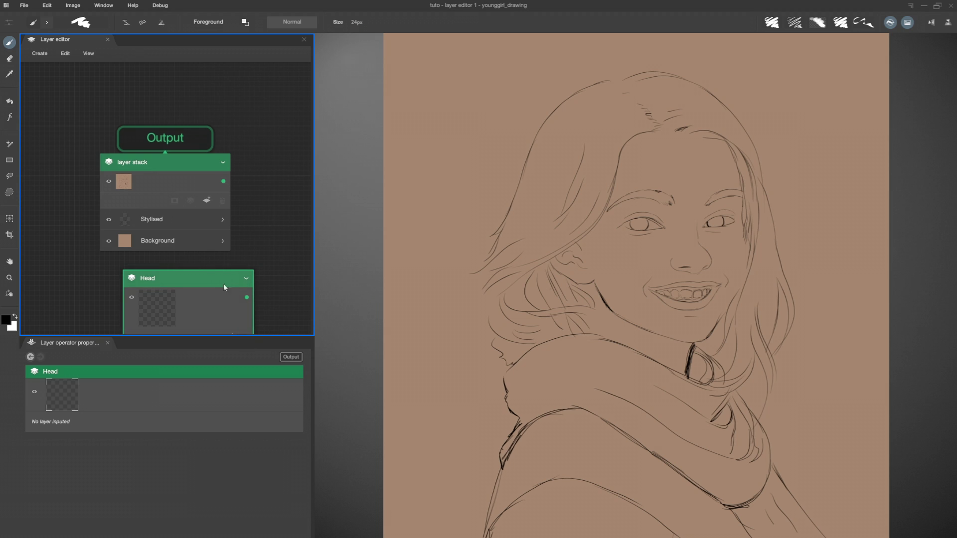
{"action": "left_click_drag", "start_coordinate": [245, 291], "coordinate": [165, 228]}
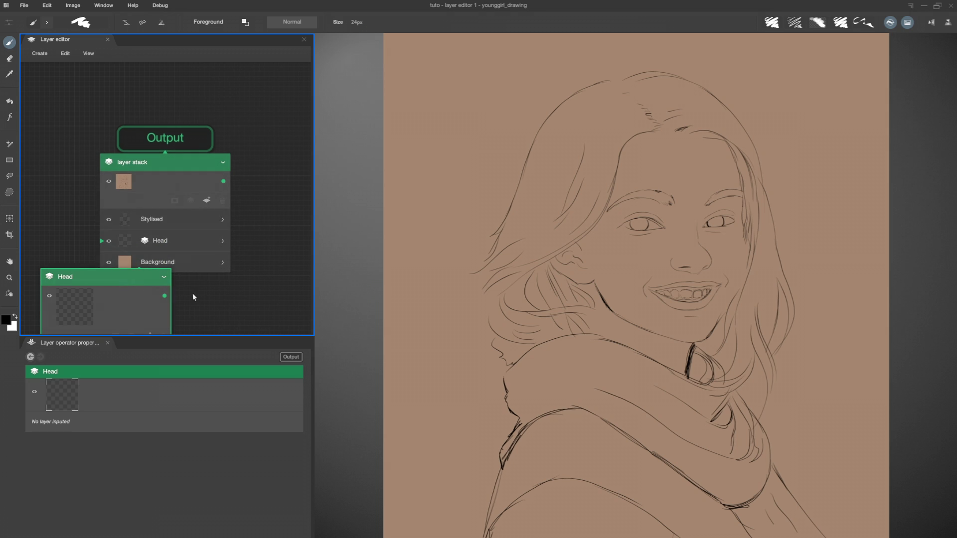
{"action": "scroll", "coordinate": [196, 298], "scroll_direction": "down", "scroll_amount": 2}
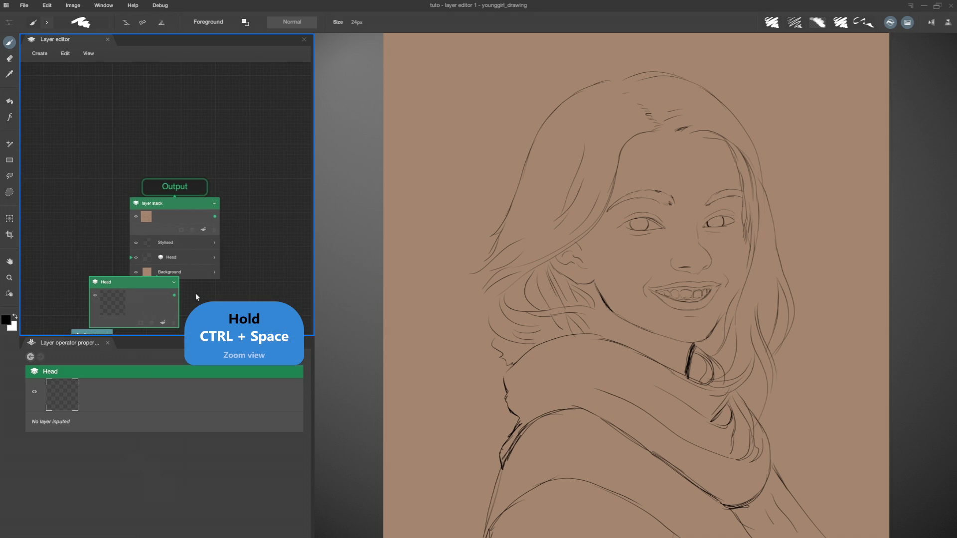
{"action": "left_click_drag", "start_coordinate": [146, 281], "coordinate": [83, 222]}
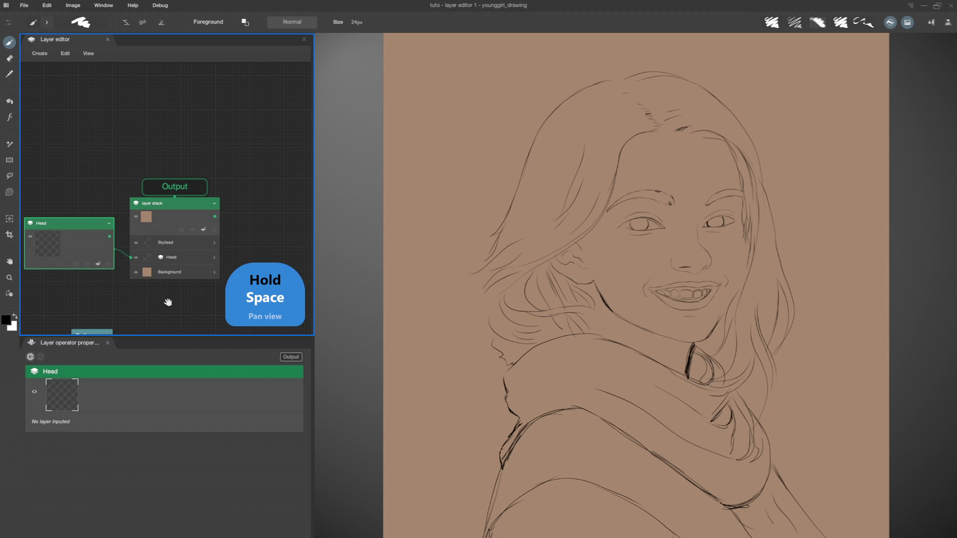
{"action": "left_click_drag", "start_coordinate": [168, 303], "coordinate": [186, 294]}
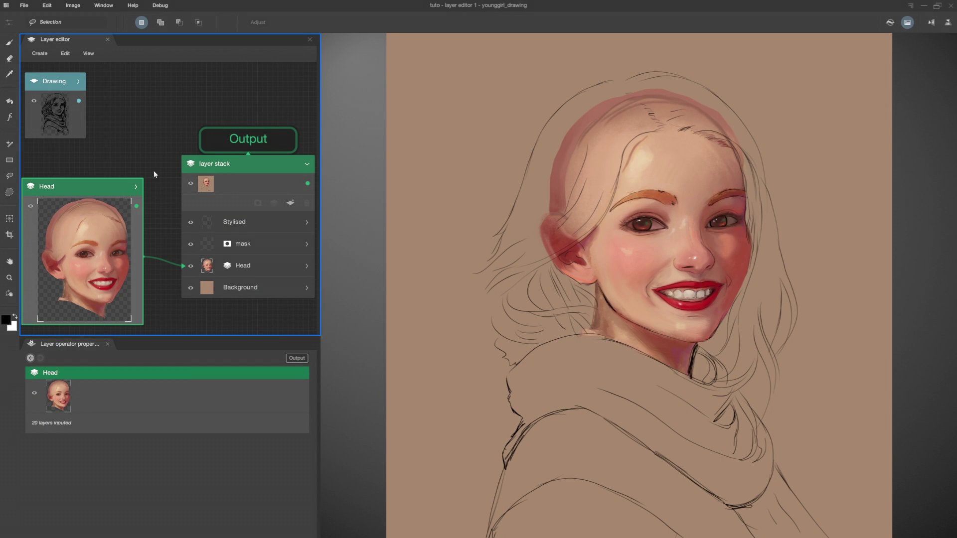
- Toggle the Stylised layer's visibility and expand the Head node to list its layers
{"action": "left_click", "coordinate": [190, 222]}
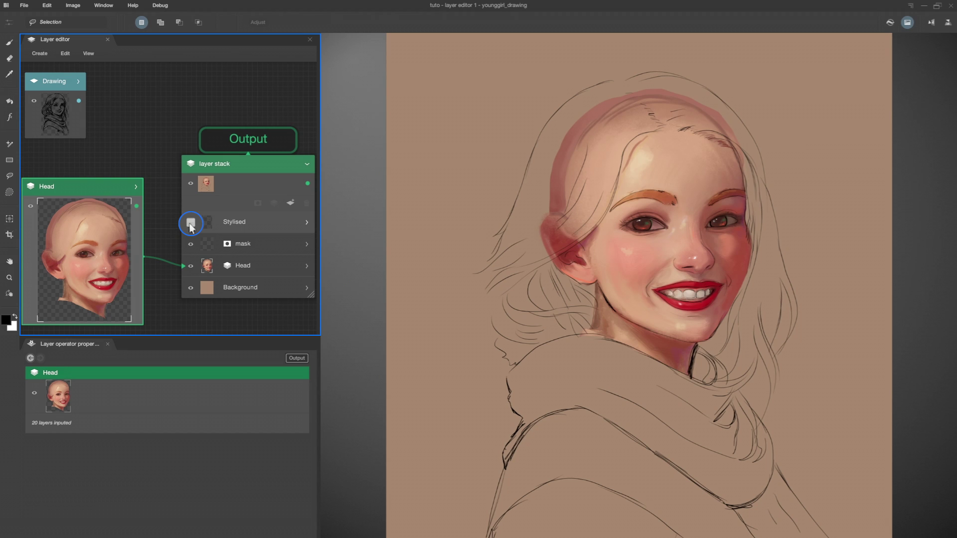
{"action": "left_click", "coordinate": [191, 223]}
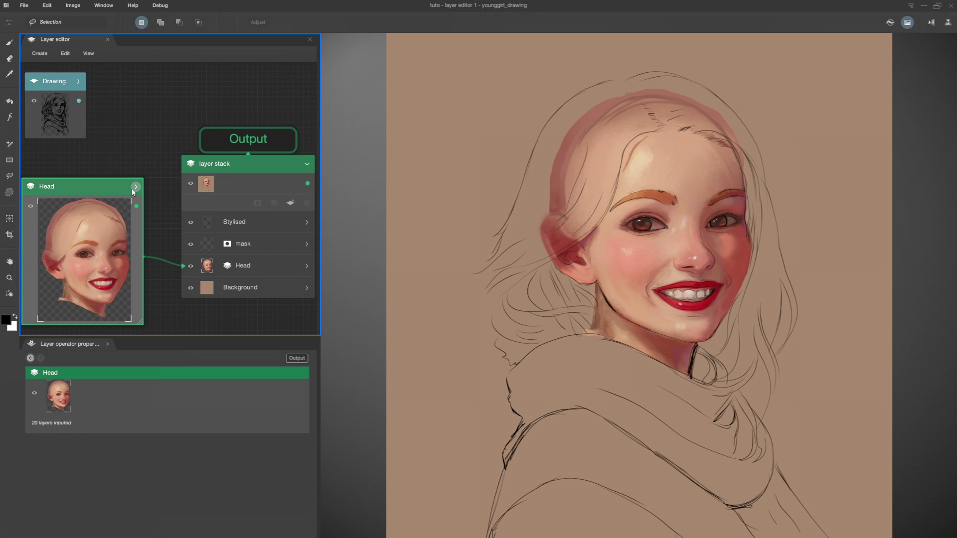
{"action": "left_click", "coordinate": [133, 187]}
{"action": "key", "text": "ctrl+KP_0"}
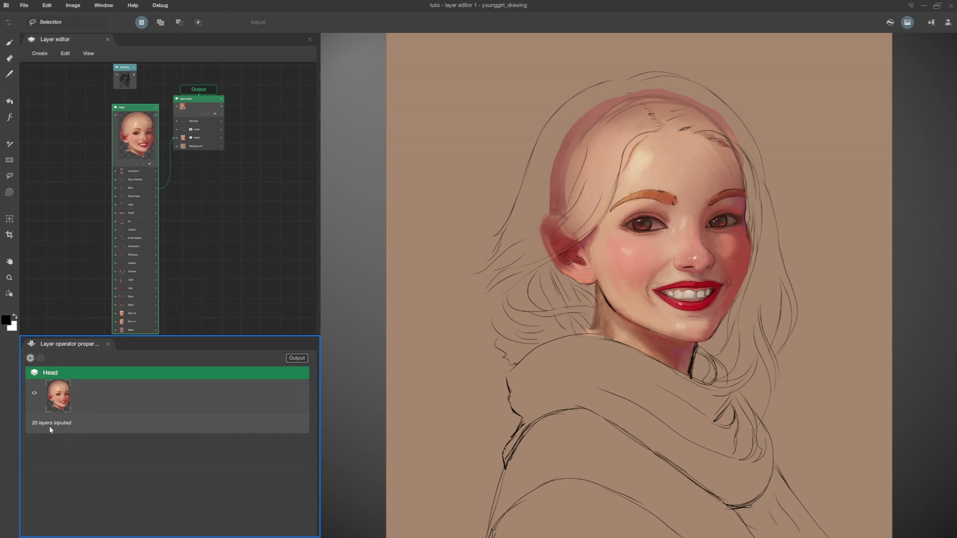
- Preview only the Head group, return to the full composite, and collapse Head
{"action": "left_click", "coordinate": [301, 360]}
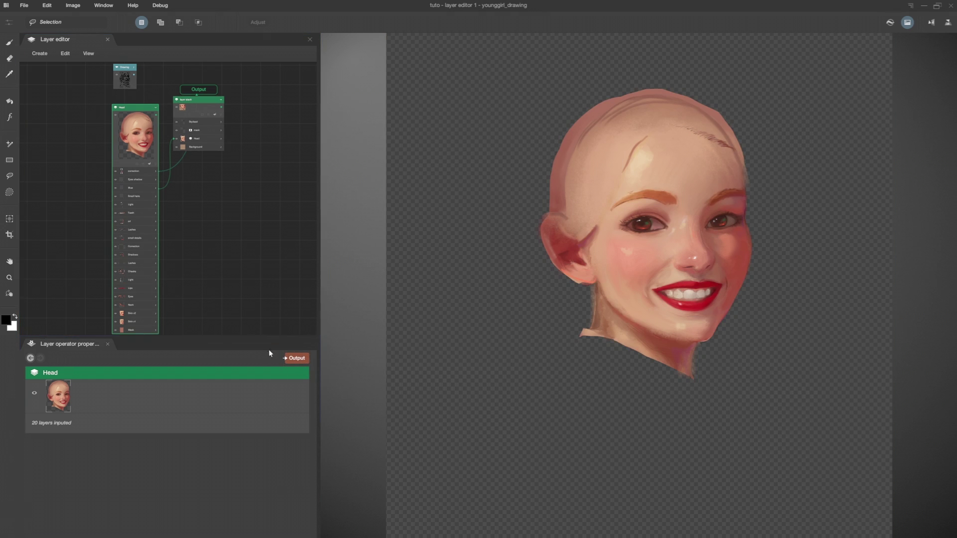
{"action": "left_click", "coordinate": [296, 358]}
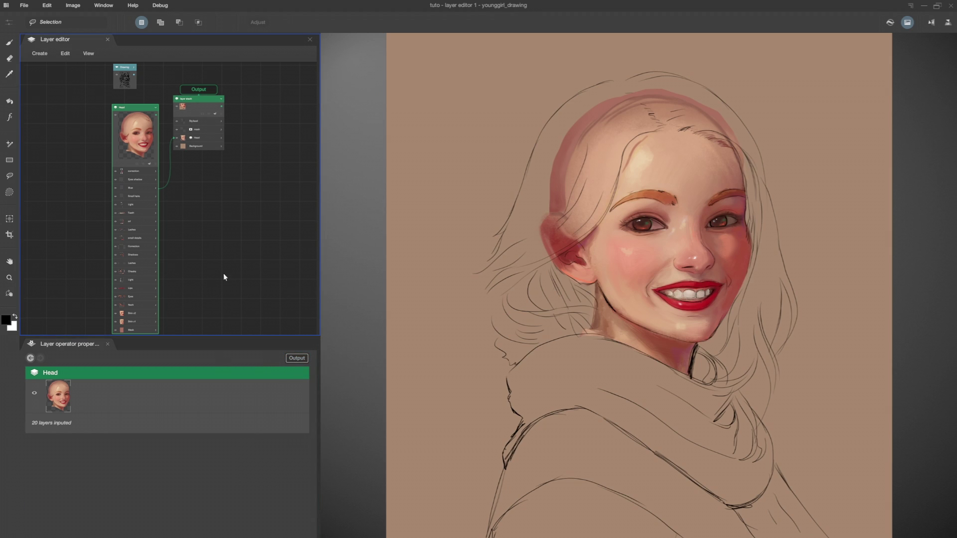
{"action": "left_click", "coordinate": [156, 108]}
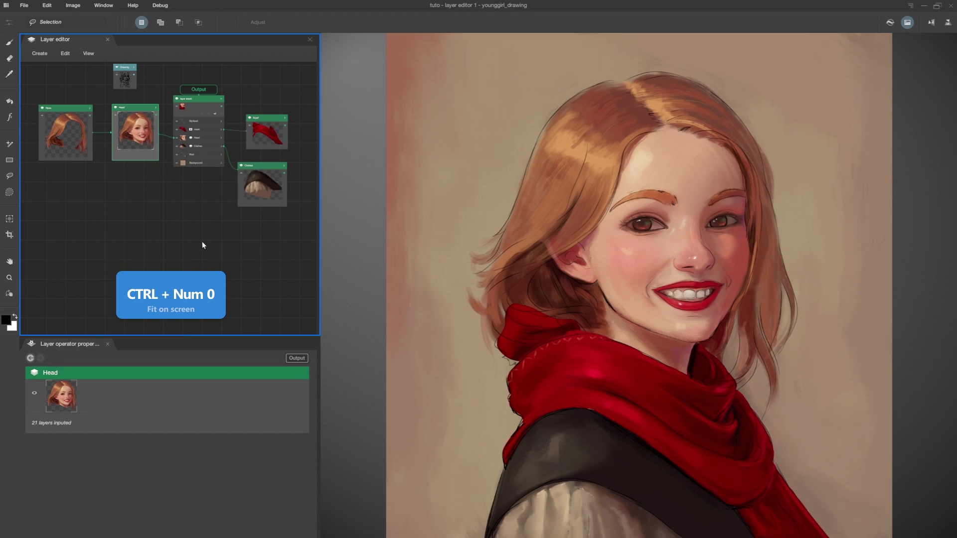
- Hide the Stylised linework layer to show the painted portrait without outlines, then select the Drawing node
{"action": "key", "text": "ctrl+KP_0"}
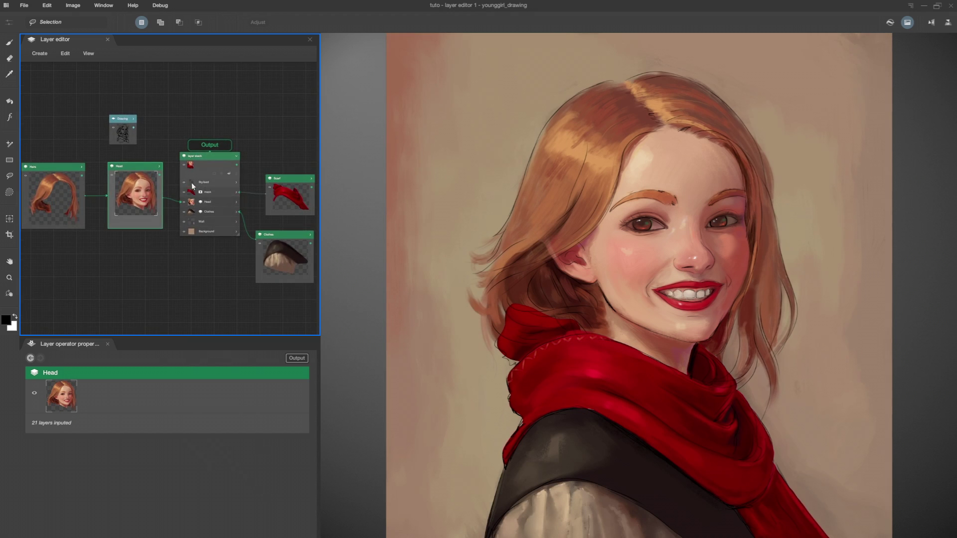
{"action": "left_click", "coordinate": [183, 183]}
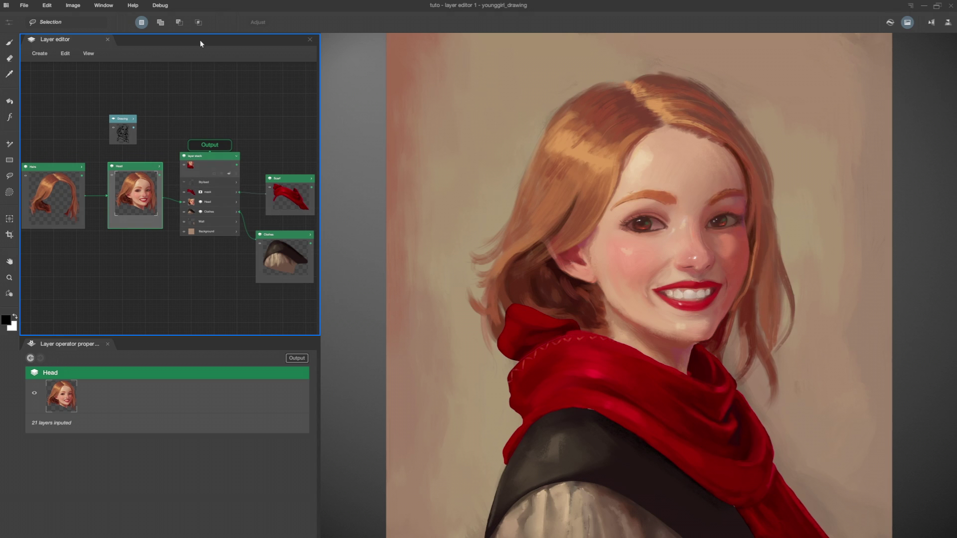
{"action": "left_click", "coordinate": [123, 137]}
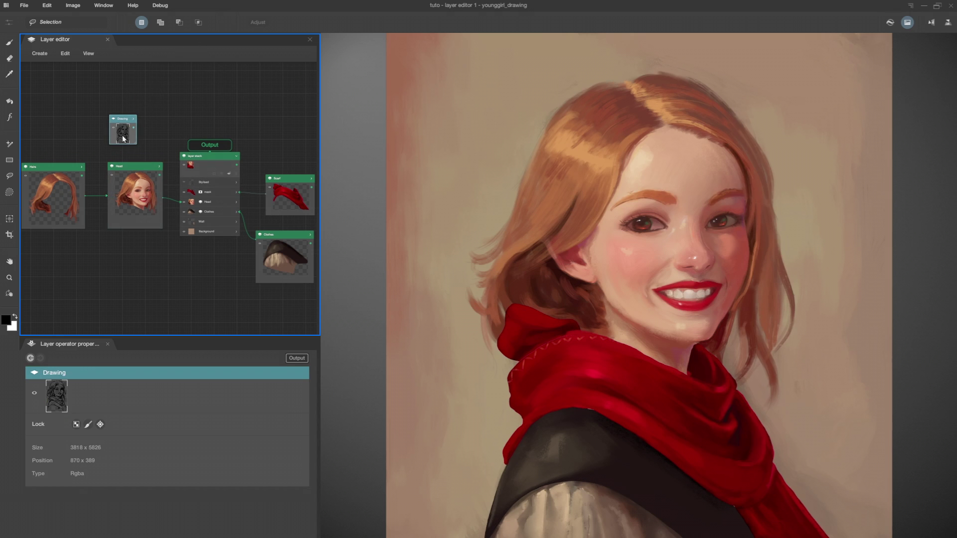